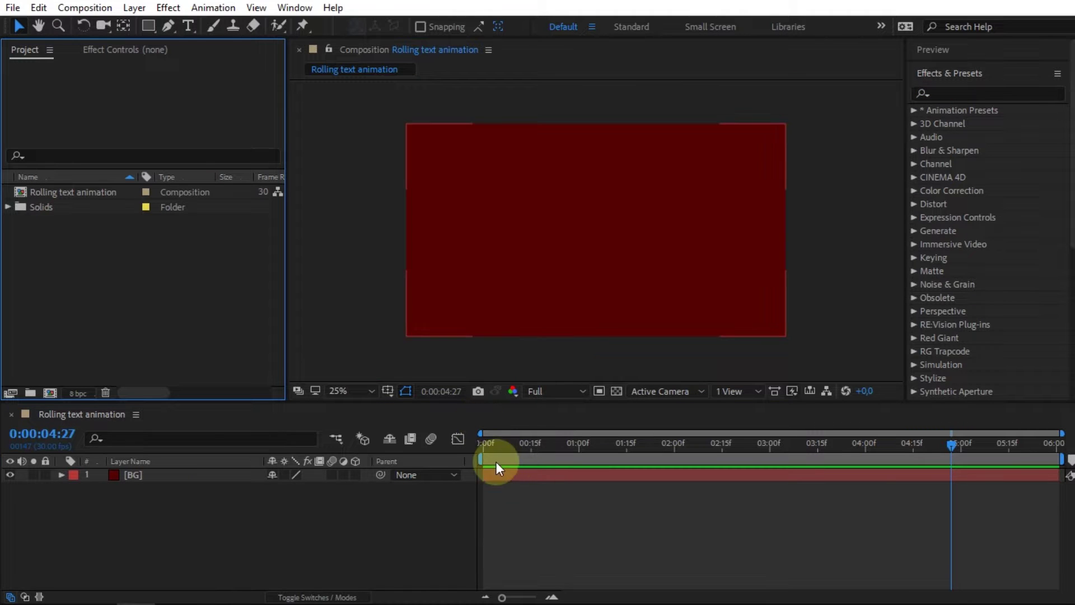
# Add a text layer reading ROLLER in the composition
pyautogui.click(188, 26)
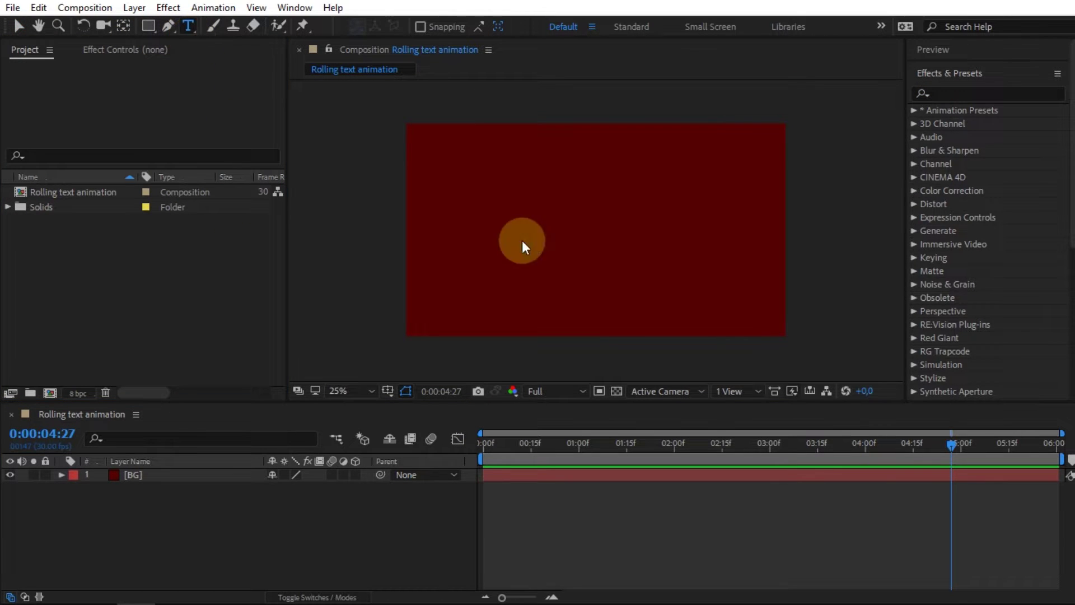
pyautogui.click(483, 218)
pyautogui.write('R')
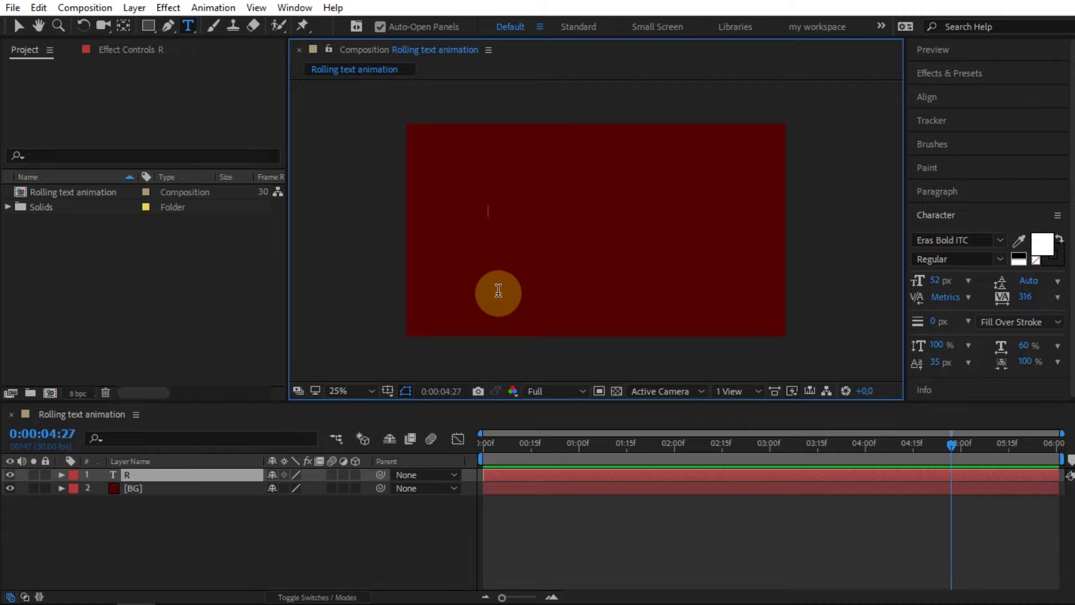
pyautogui.write('OLLER')
pyautogui.click(20, 26)
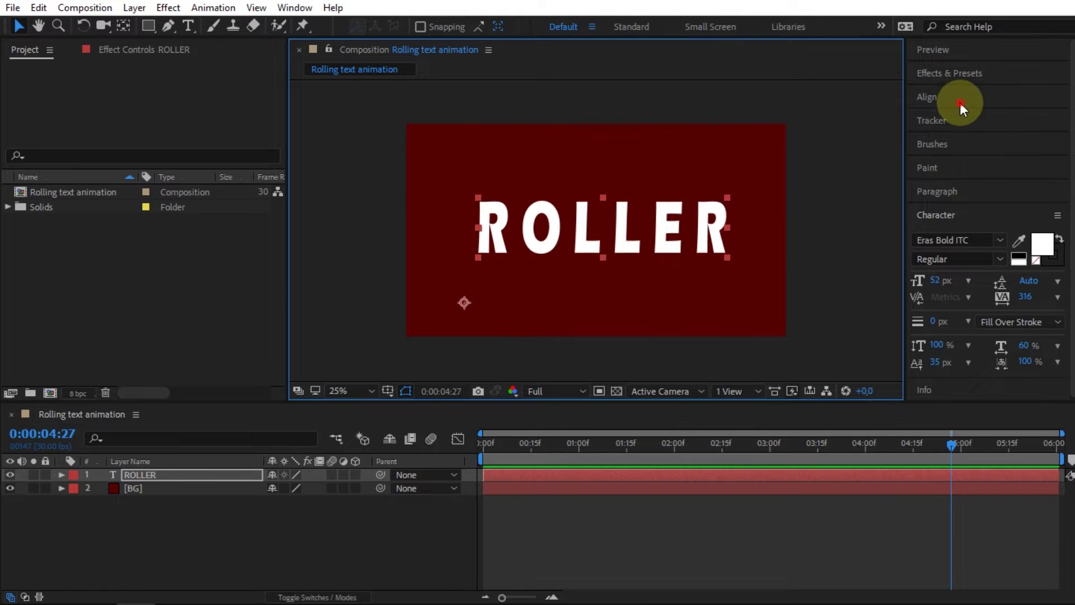
# Centre the ROLLER text horizontally and vertically with the Align panel
pyautogui.click(941, 97)
pyautogui.click(1044, 136)
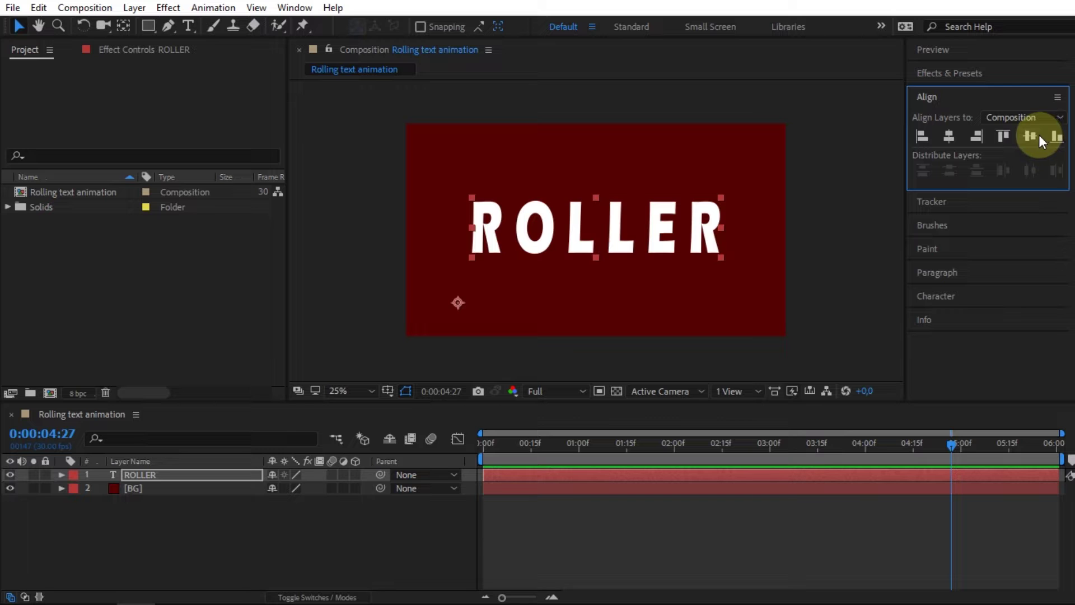
pyautogui.click(1030, 136)
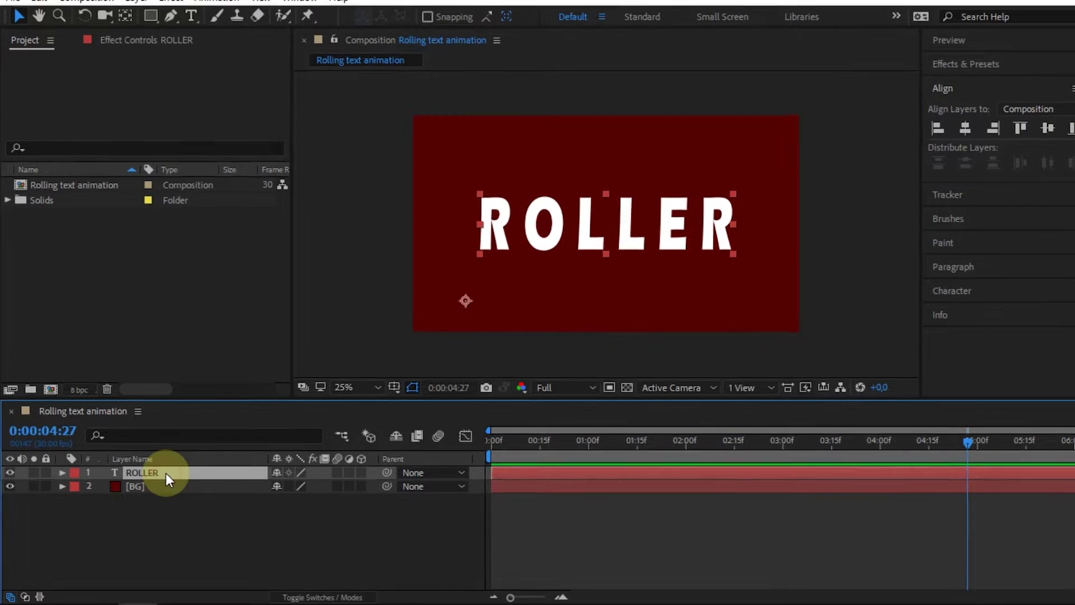
# Pre-compose the ROLLER text layer into ROLLER Comp 1 and open it
pyautogui.click(168, 474)
pyautogui.rightClick(210, 440)
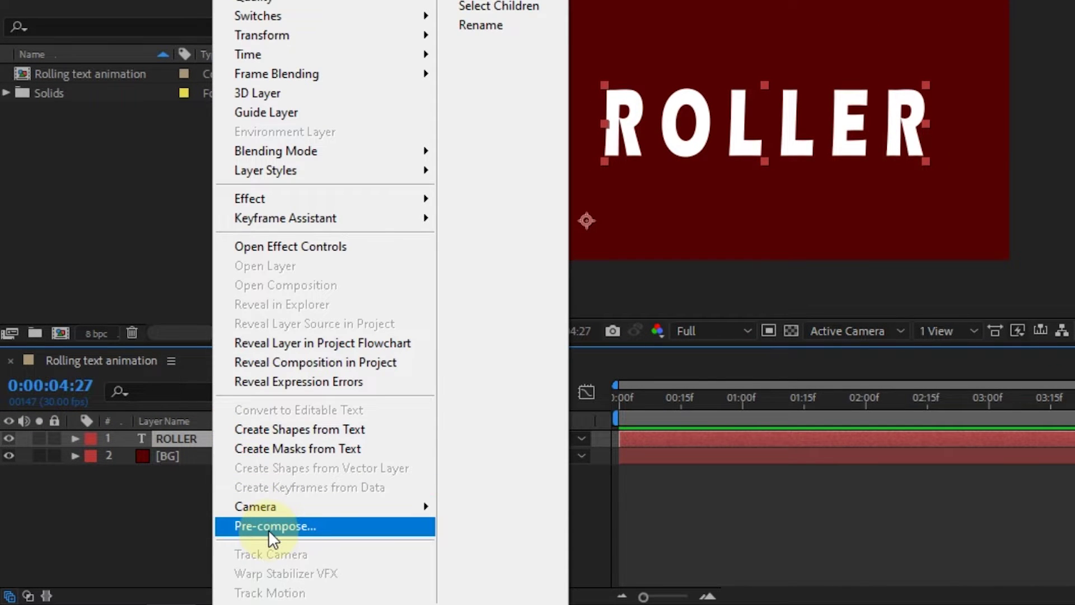
pyautogui.click(268, 528)
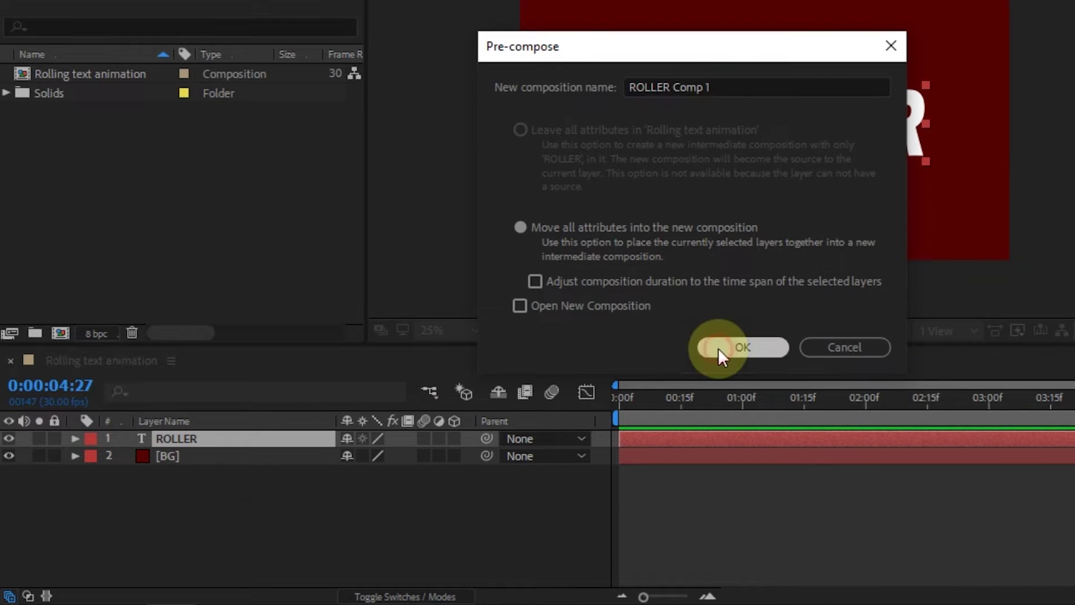
pyautogui.click(718, 348)
pyautogui.doubleClick(191, 438)
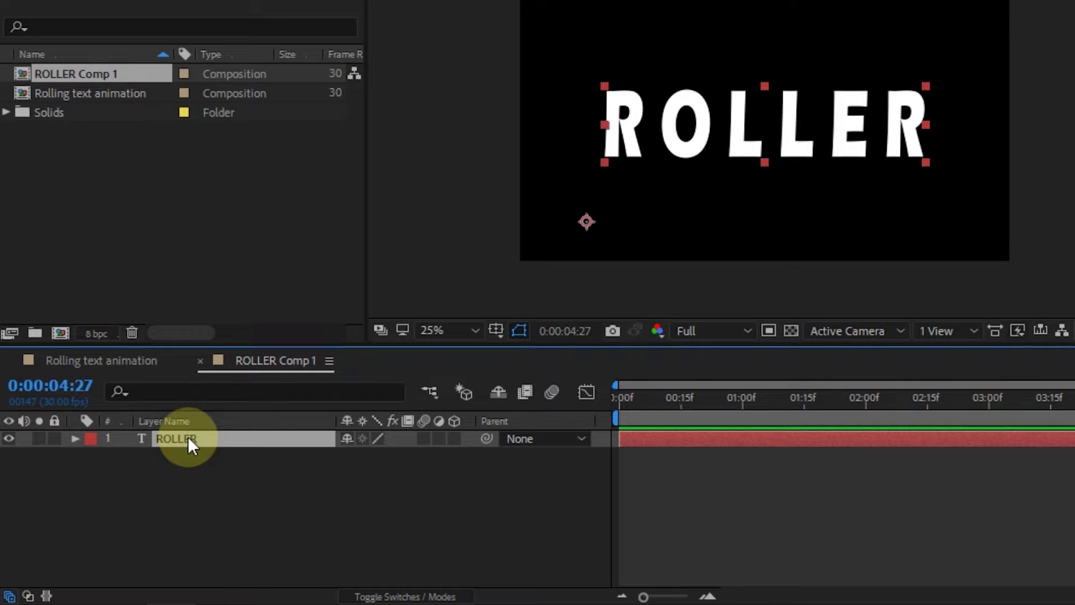
# Draw a region of interest around ROLLER and crop the comp to it
pyautogui.click(774, 332)
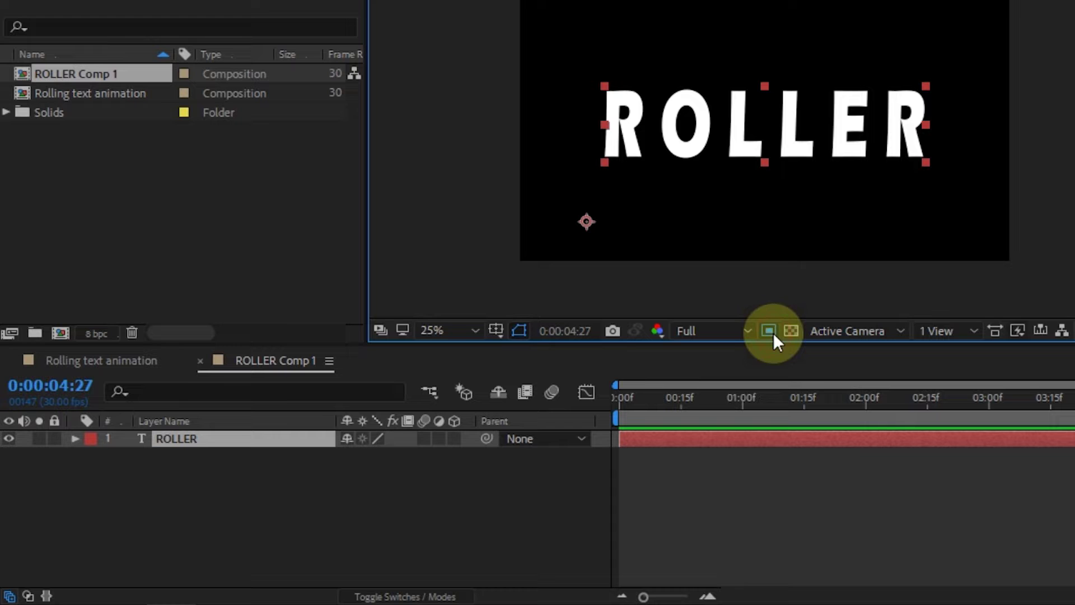
pyautogui.moveTo(589, 82); pyautogui.dragTo(688, 157)
pyautogui.moveTo(850, 184); pyautogui.dragTo(940, 164)
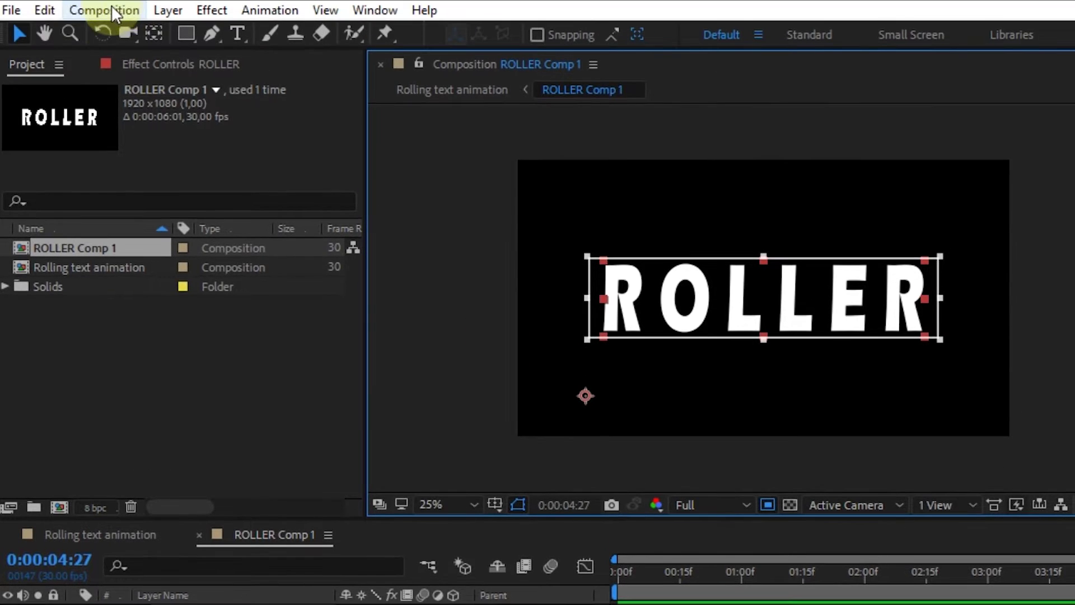
pyautogui.click(112, 8)
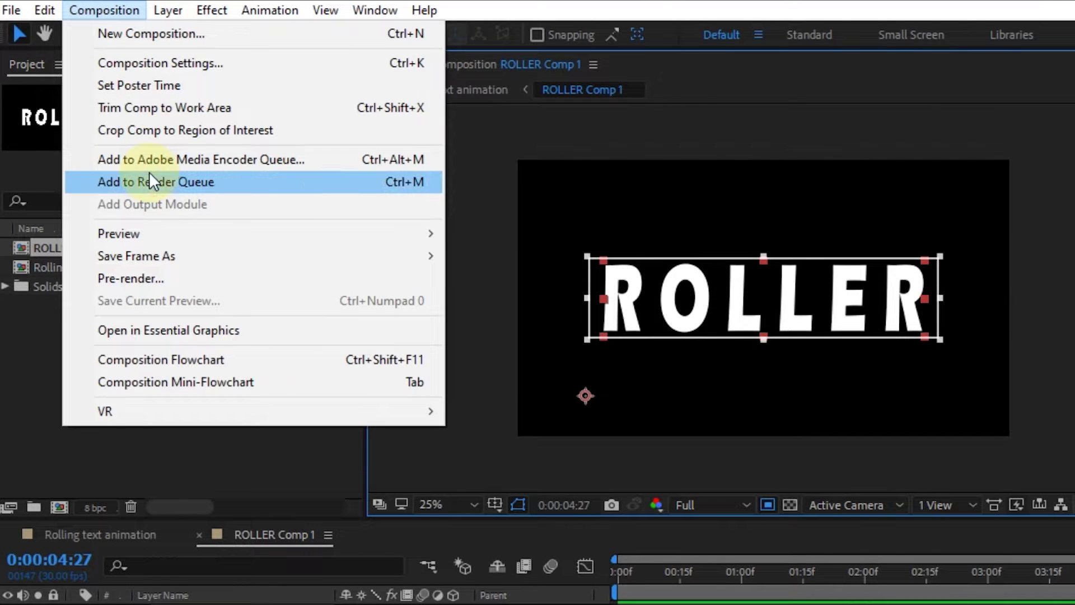
pyautogui.click(180, 132)
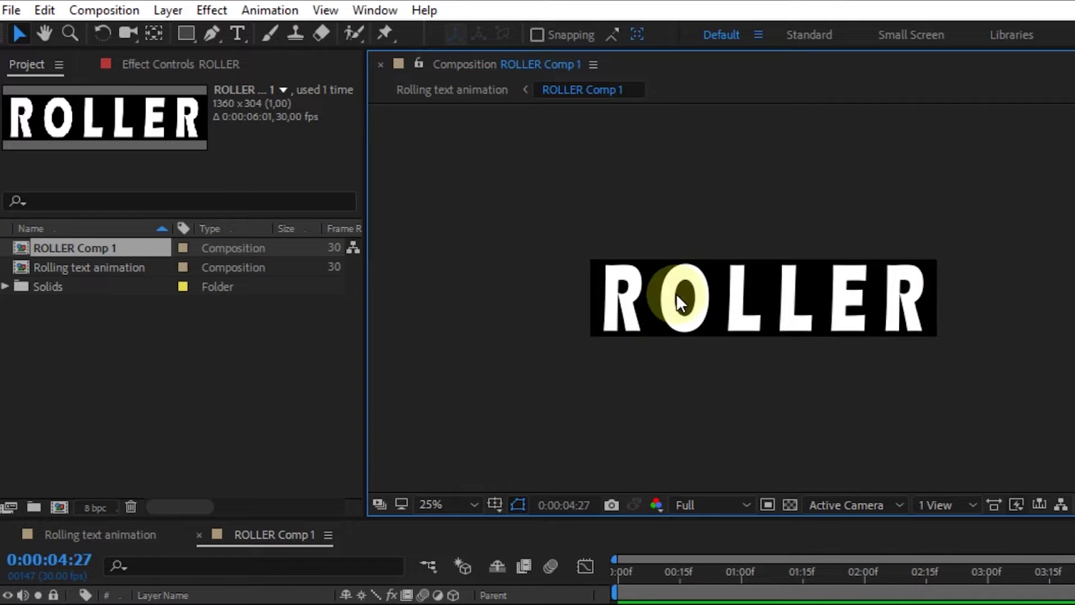
# In Rolling text animation, duplicate the ROLLER Comp 1 layer until there are six copies
pyautogui.click(362, 604)
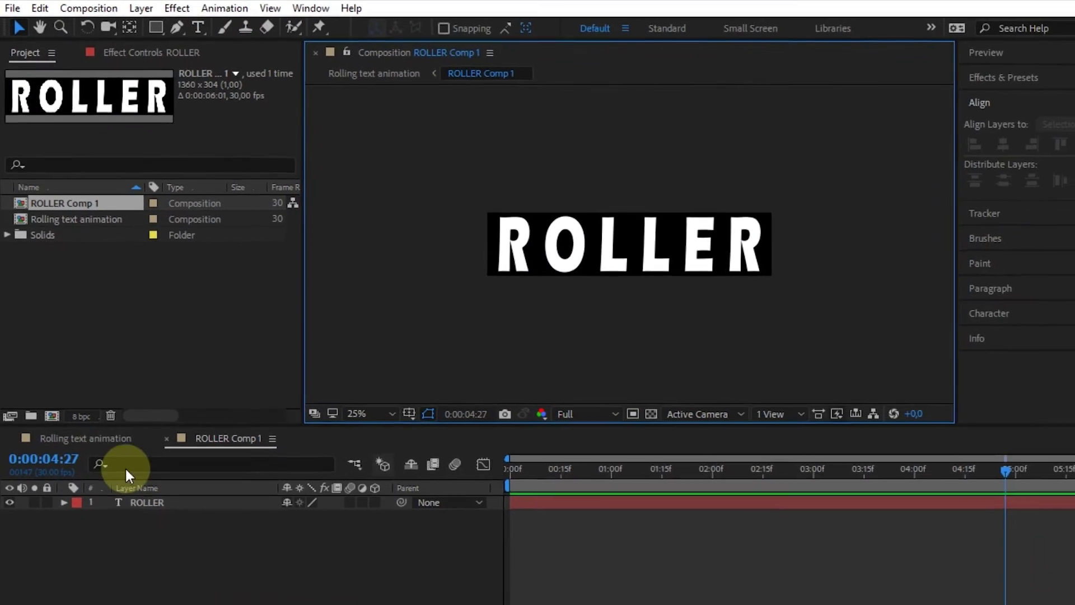
pyautogui.click(127, 477)
pyautogui.click(164, 477)
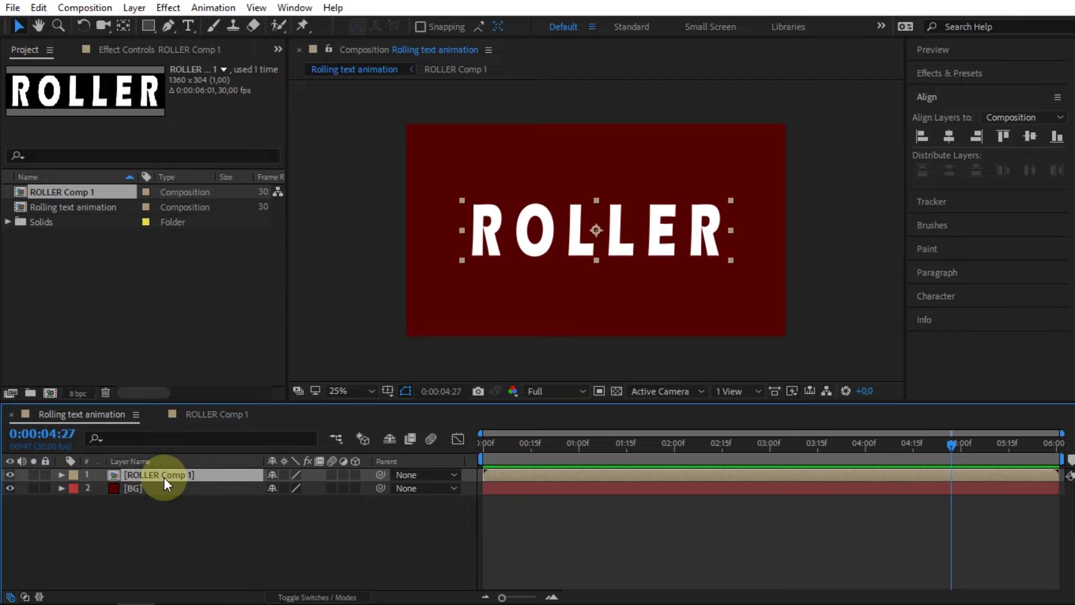
pyautogui.hotkey('ctrl', 'd')
pyautogui.hotkey('ctrl', 'd')
pyautogui.hotkey('ctrl', 'd')
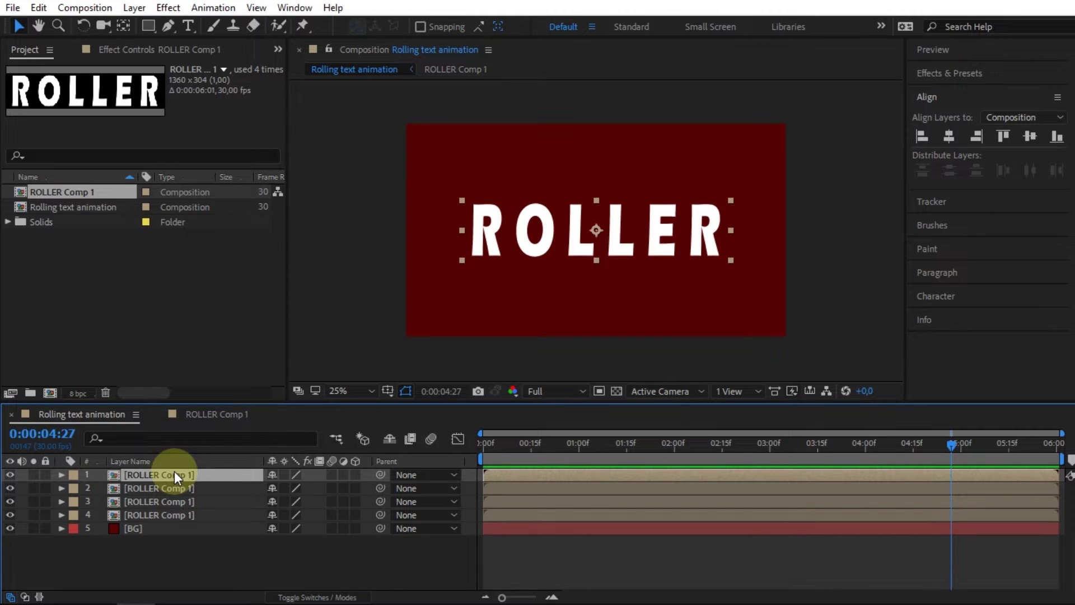
pyautogui.hotkey('ctrl', 'd')
pyautogui.hotkey('ctrl', 'd')
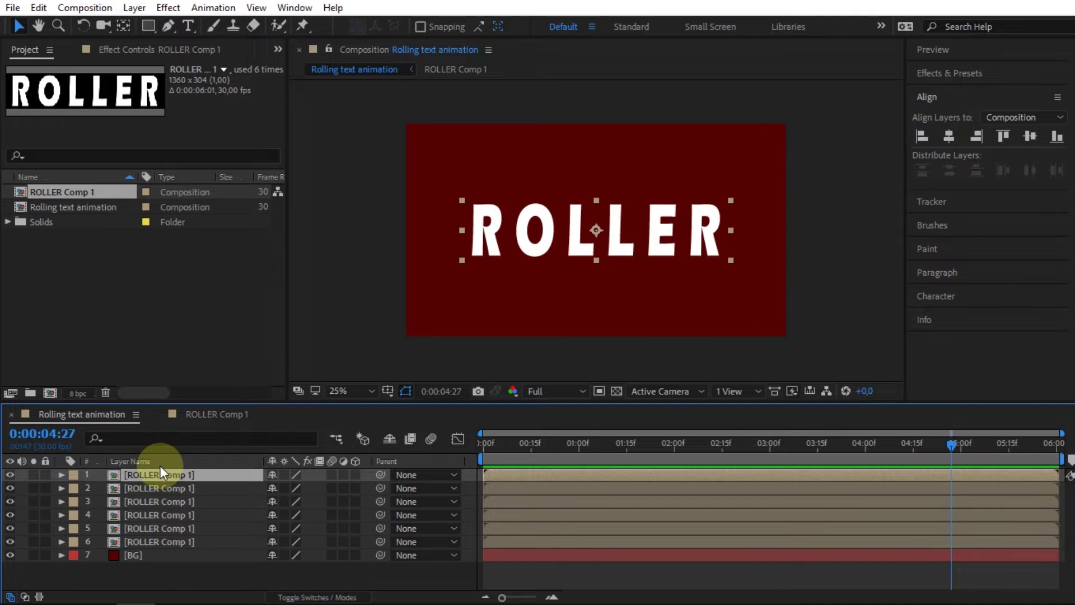
pyautogui.click(169, 539)
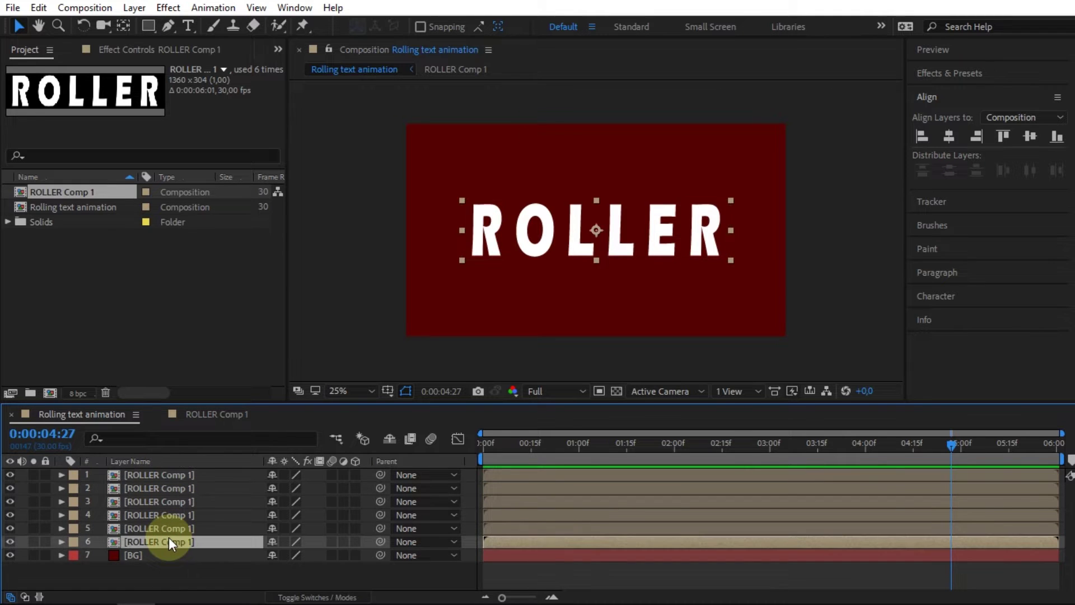
# Draw rectangle masks isolating R, O and the first L on layers 6, 5 and 4
pyautogui.click(147, 25)
pyautogui.moveTo(463, 200); pyautogui.dragTo(507, 262)
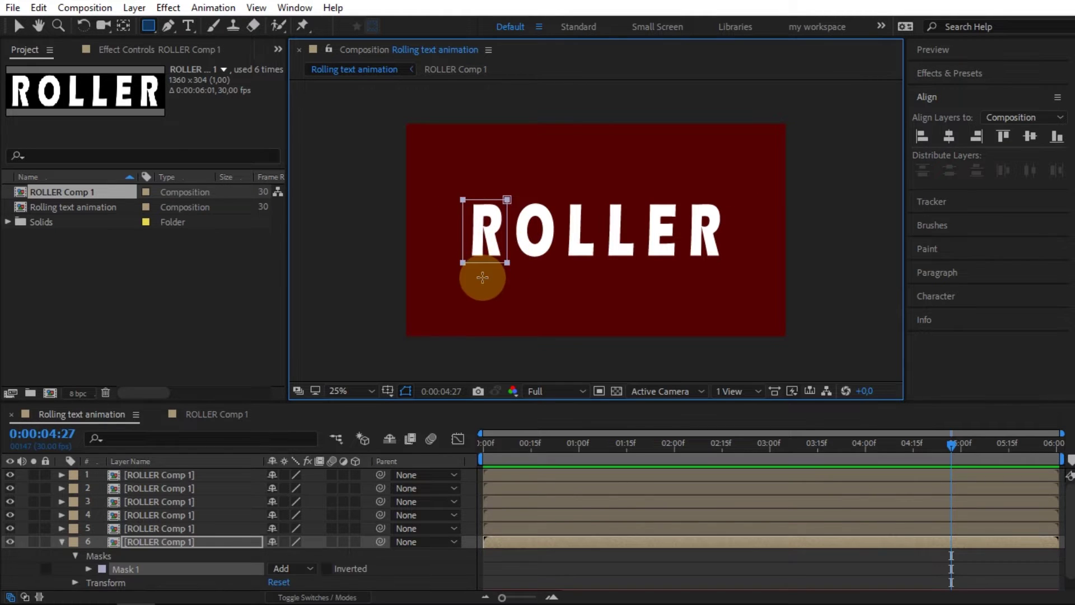
pyautogui.click(182, 529)
pyautogui.moveTo(513, 200); pyautogui.dragTo(558, 263)
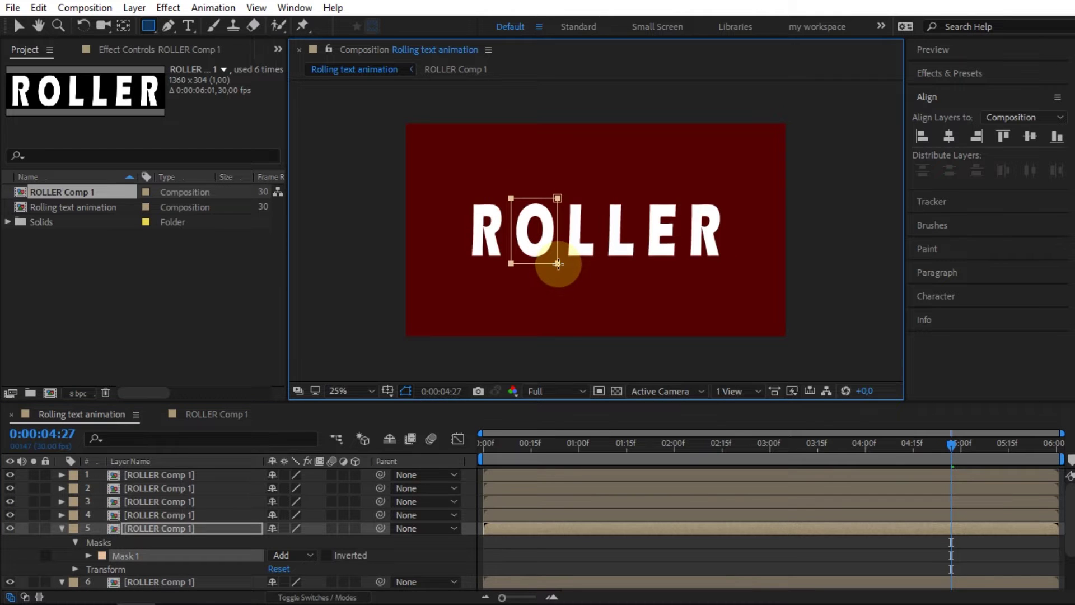
pyautogui.click(146, 512)
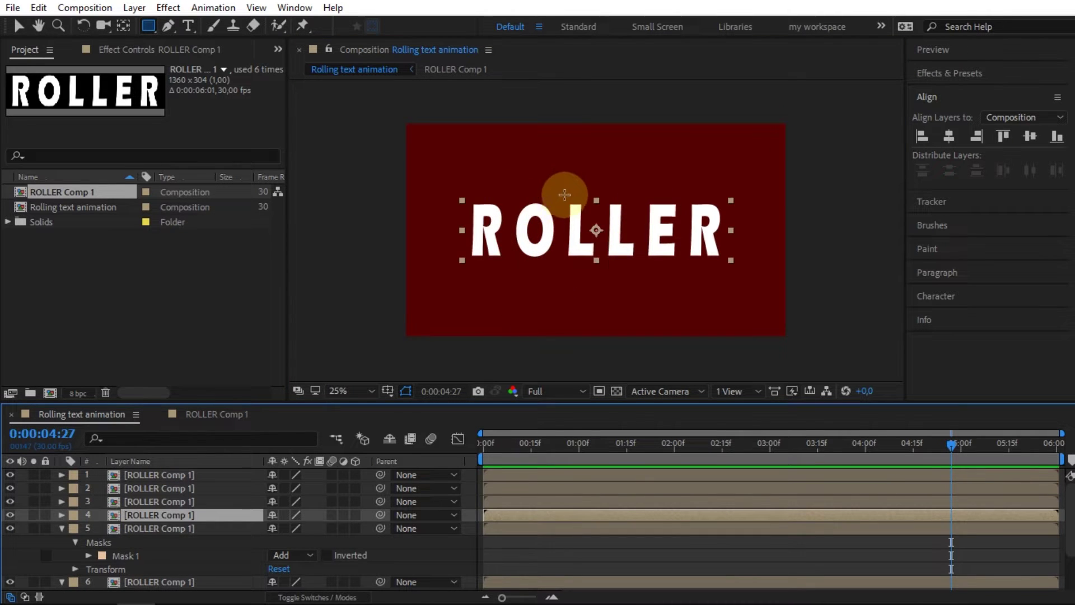
pyautogui.moveTo(561, 195); pyautogui.dragTo(601, 266)
# Mask layers 3, 2 and 1 down to the second L, the E and the last R
pyautogui.click(661, 230)
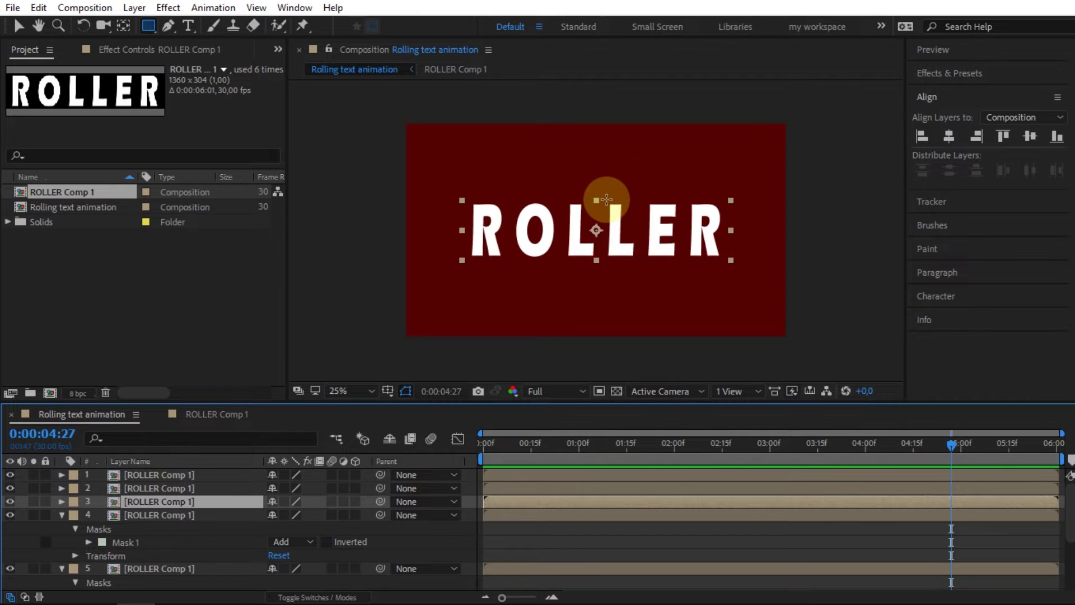
pyautogui.moveTo(621, 247); pyautogui.dragTo(641, 263)
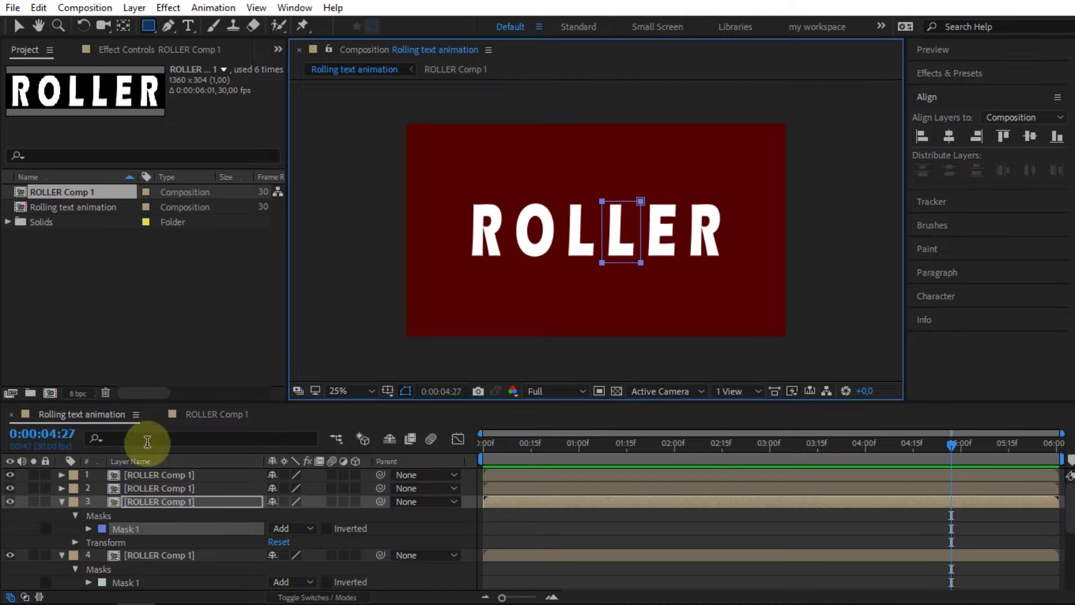
pyautogui.click(156, 489)
pyautogui.click(638, 202)
pyautogui.moveTo(643, 200); pyautogui.dragTo(681, 266)
pyautogui.click(150, 475)
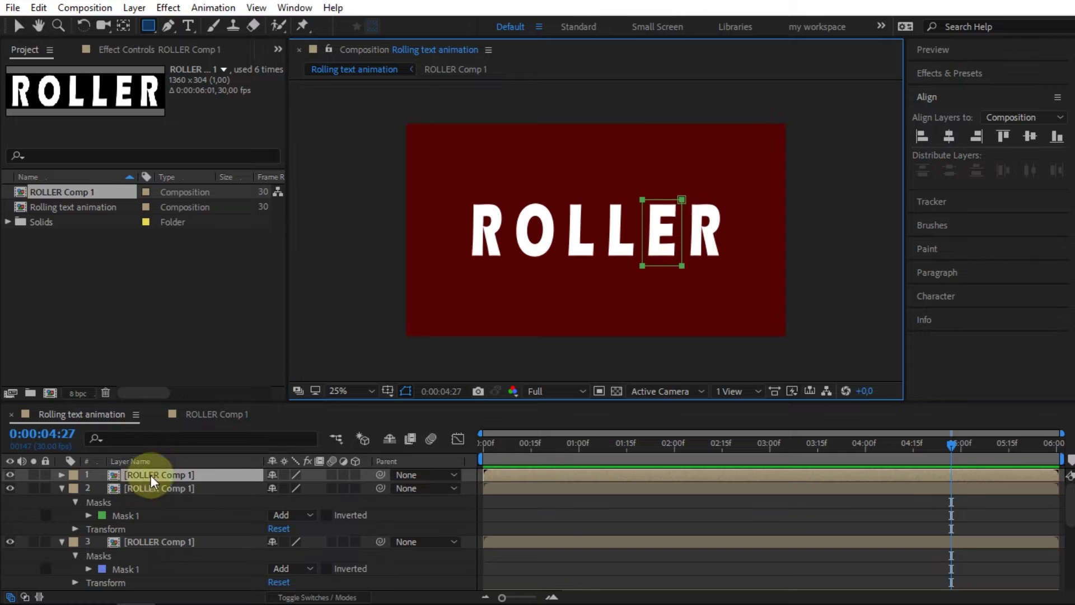
pyautogui.moveTo(682, 195); pyautogui.dragTo(730, 270)
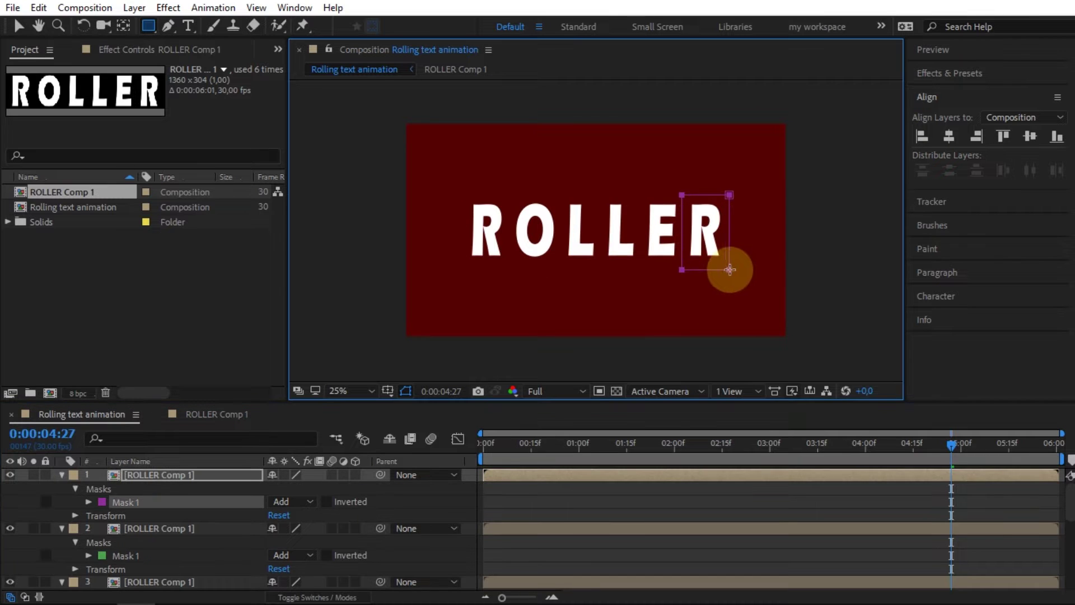
pyautogui.click(114, 479)
# Rename layer 1 to R and layer 2 to E
pyautogui.click(145, 475)
pyautogui.rightClick(146, 475)
pyautogui.click(336, 149)
pyautogui.write('R')
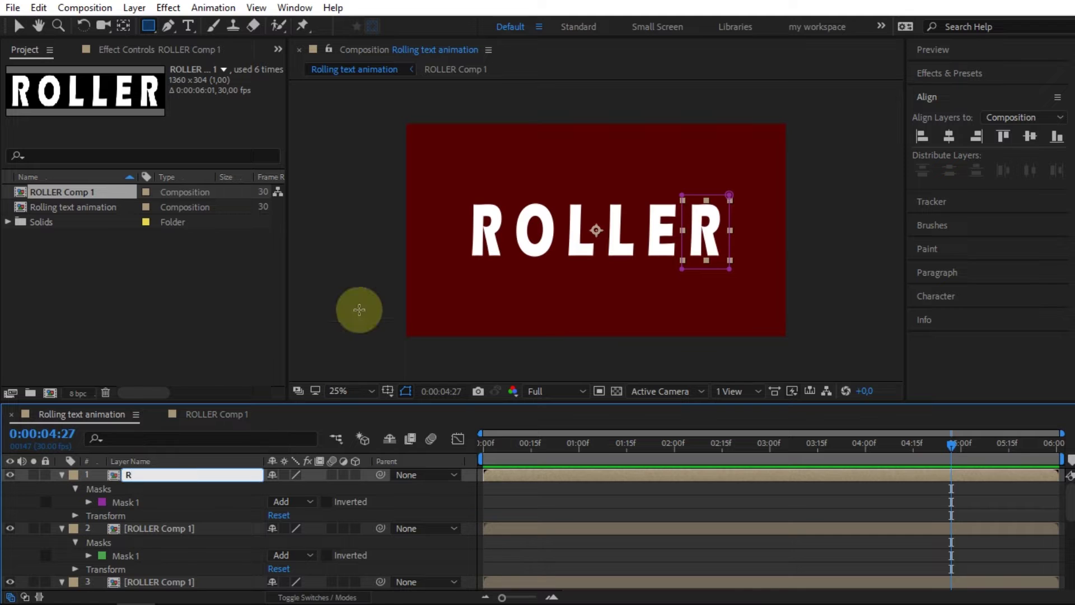
pyautogui.click(167, 528)
pyautogui.click(8, 527)
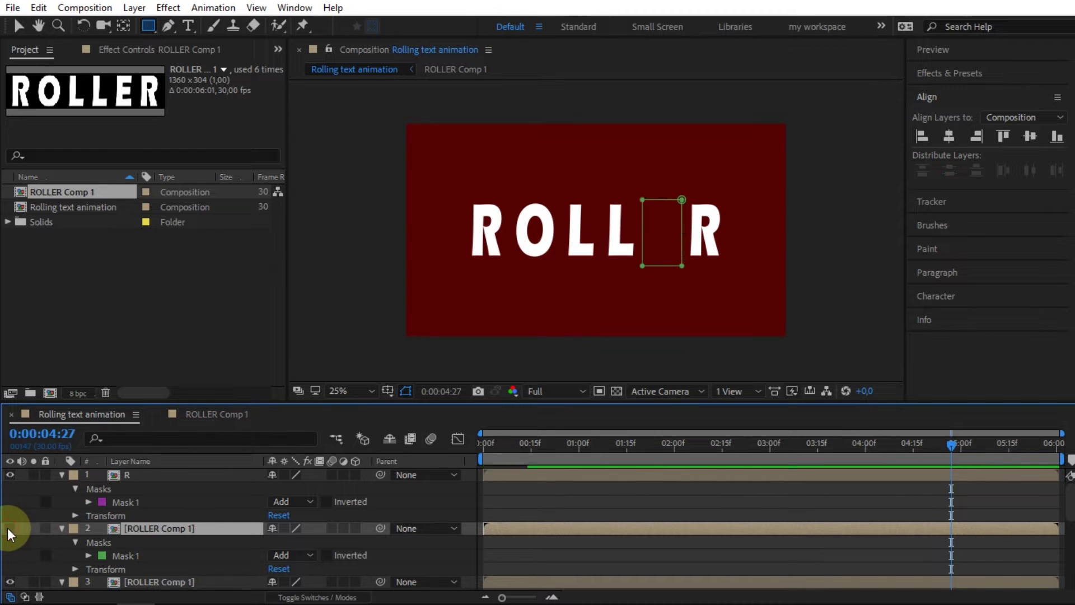
pyautogui.rightClick(139, 528)
pyautogui.click(360, 74)
pyautogui.write('E')
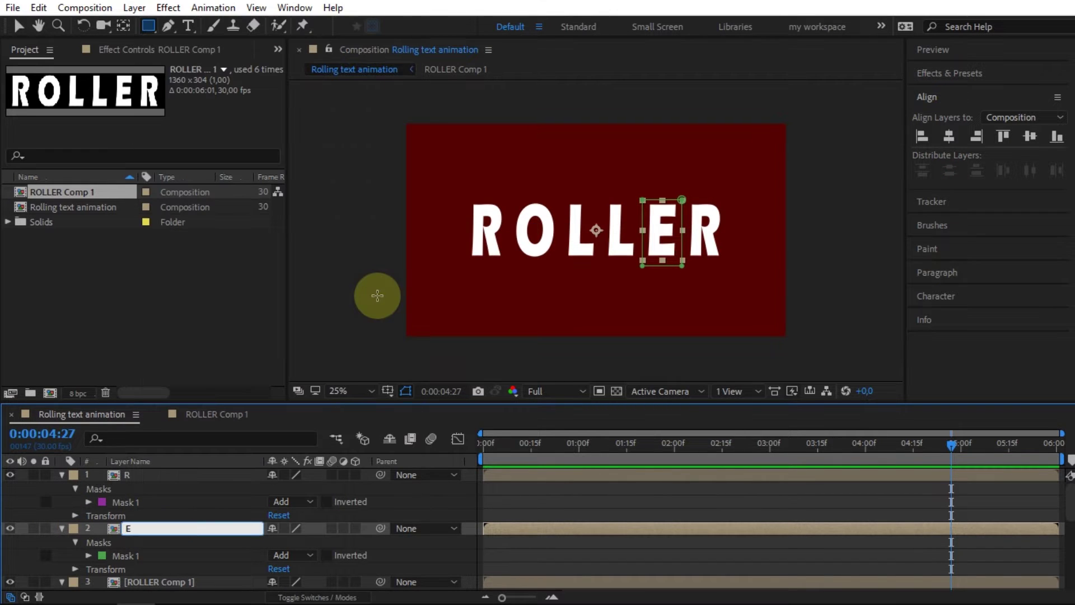
pyautogui.press('Return')
# Rename layers 3 and 4 to L
pyautogui.scroll(-3, 145, 520)
pyautogui.click(145, 502)
pyautogui.rightClick(146, 502)
pyautogui.click(353, 154)
pyautogui.write('L')
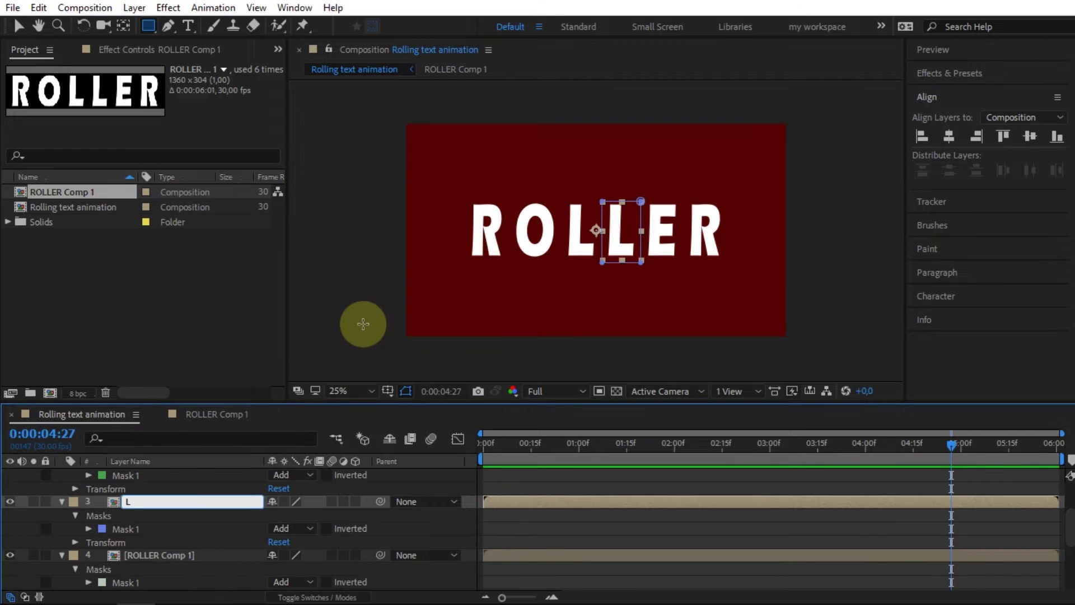
pyautogui.click(166, 551)
pyautogui.rightClick(165, 552)
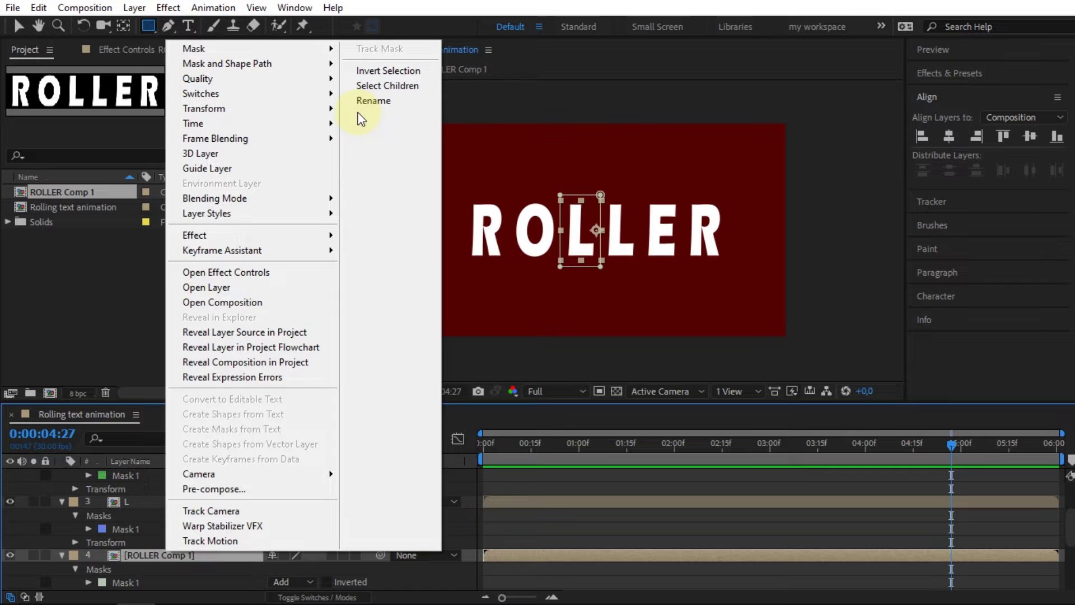
pyautogui.click(370, 101)
pyautogui.write('L')
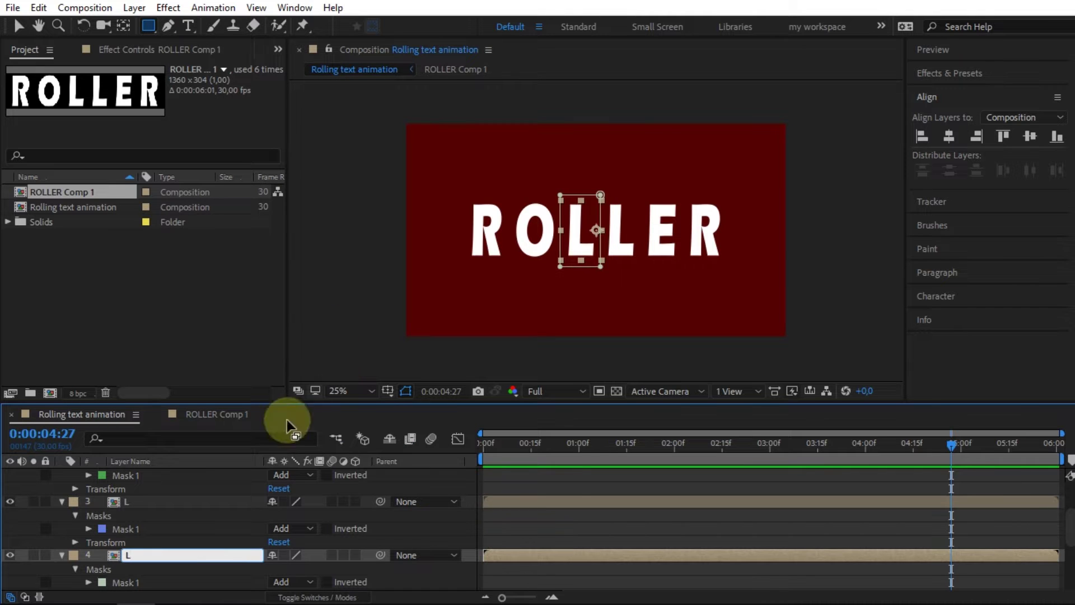
pyautogui.click(147, 497)
# Rename layer 5 to O and layer 6 to R
pyautogui.scroll(-2, 146, 512)
pyautogui.rightClick(146, 529)
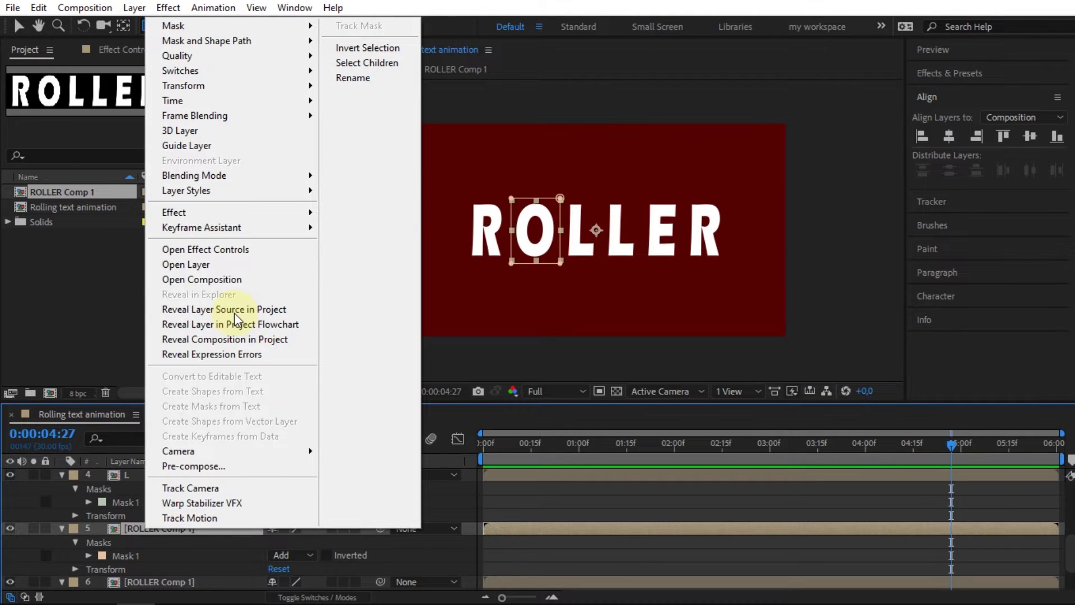
pyautogui.click(353, 77)
pyautogui.write('O')
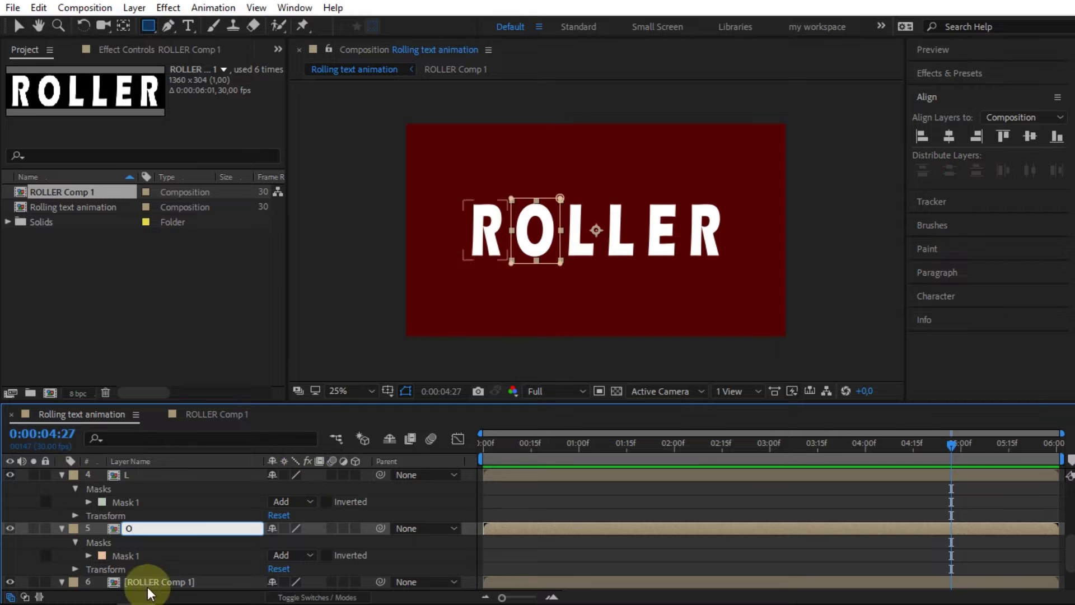
pyautogui.click(150, 583)
pyautogui.rightClick(150, 585)
pyautogui.click(371, 138)
pyautogui.write('R')
pyautogui.scroll(-2, 180, 487)
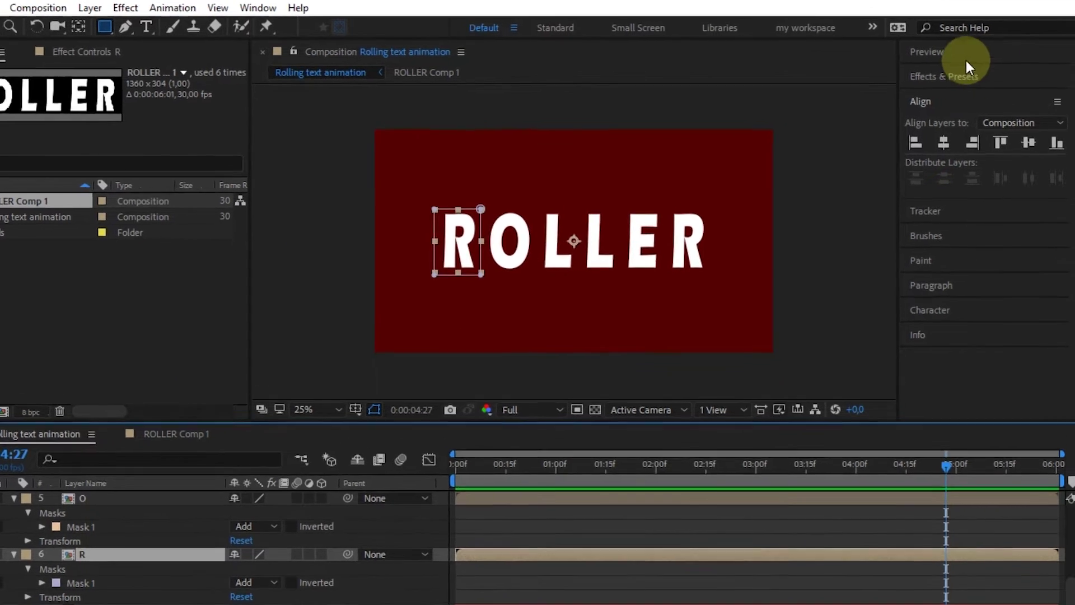
# Search Effects & Presets for 'offset', apply Distort > Offset to layer R, and go to 1 second
pyautogui.click(946, 76)
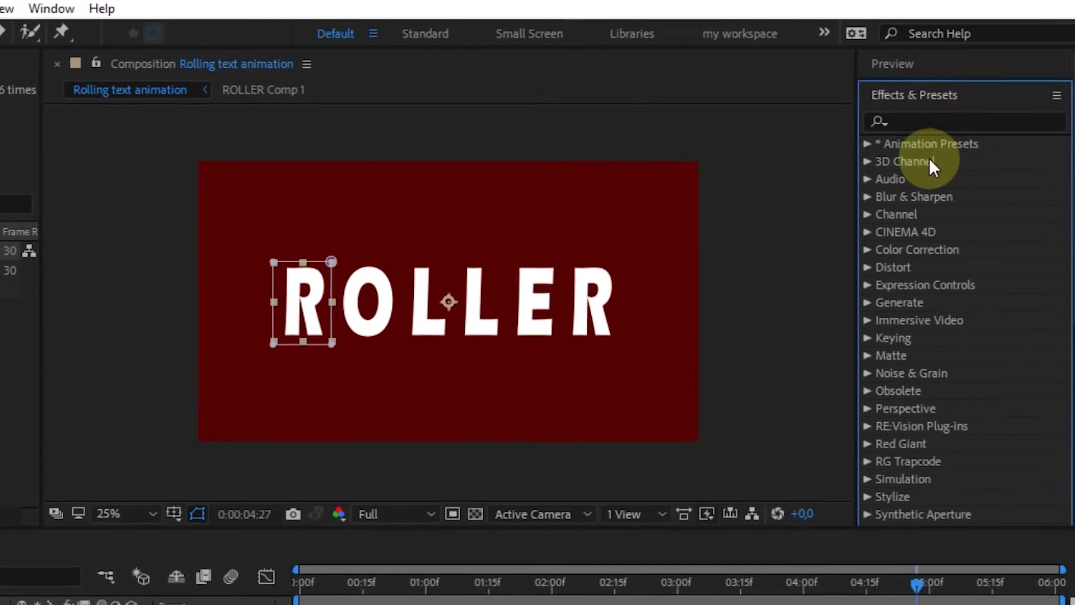
pyautogui.click(954, 98)
pyautogui.write('offse')
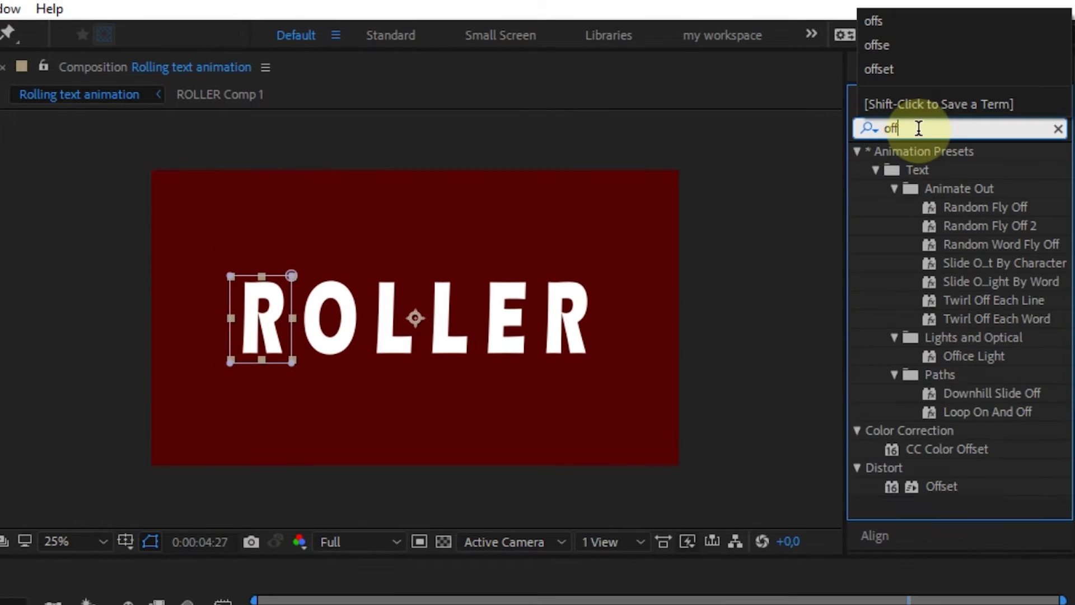
pyautogui.write('t')
pyautogui.moveTo(945, 208); pyautogui.dragTo(0, 604)
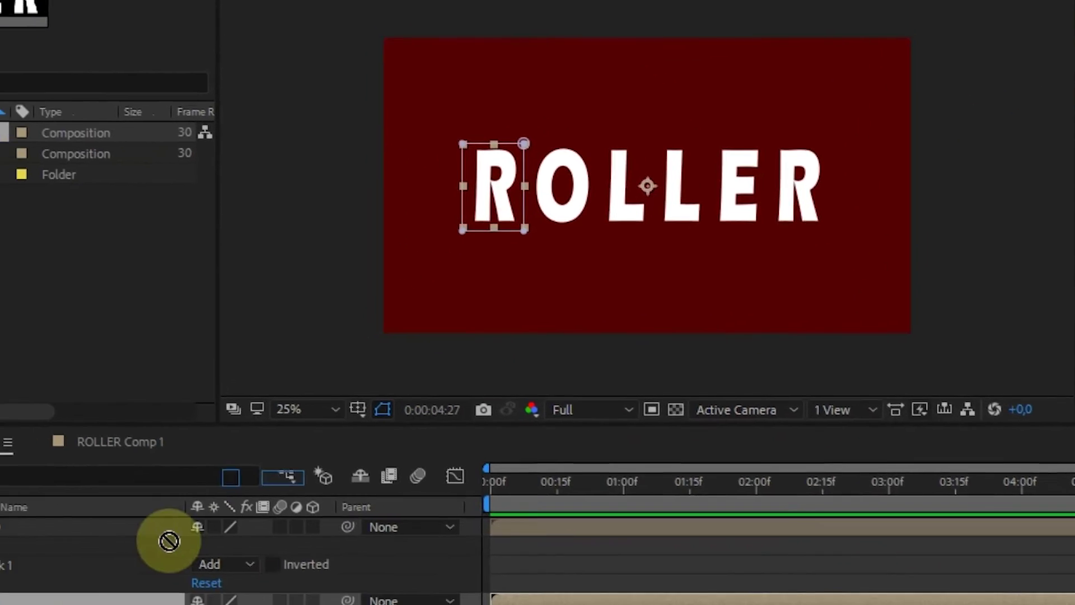
pyautogui.moveTo(169, 541); pyautogui.dragTo(84, 604)
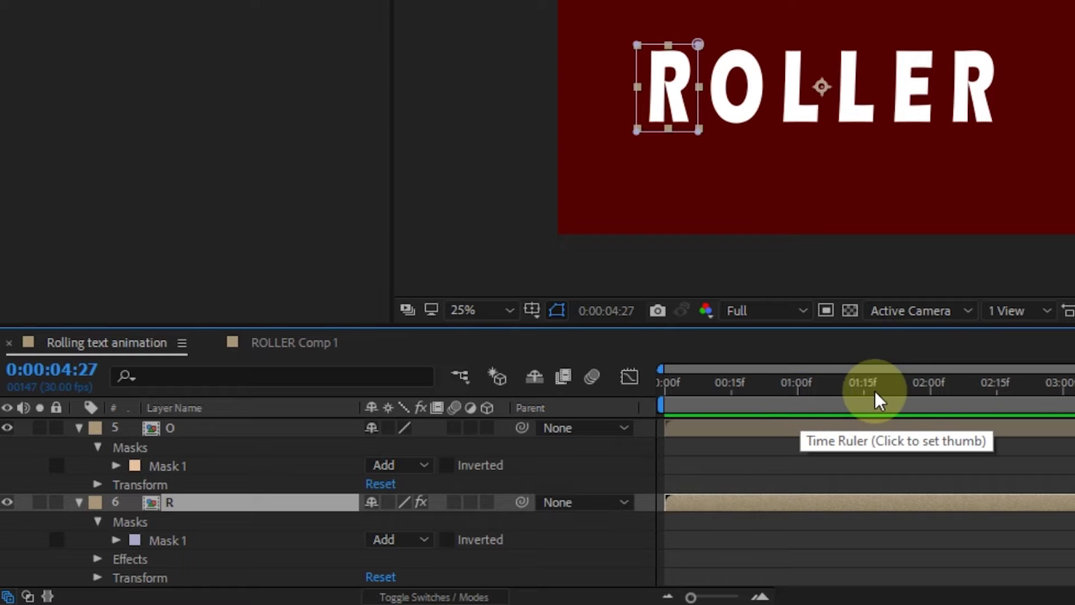
pyautogui.click(798, 389)
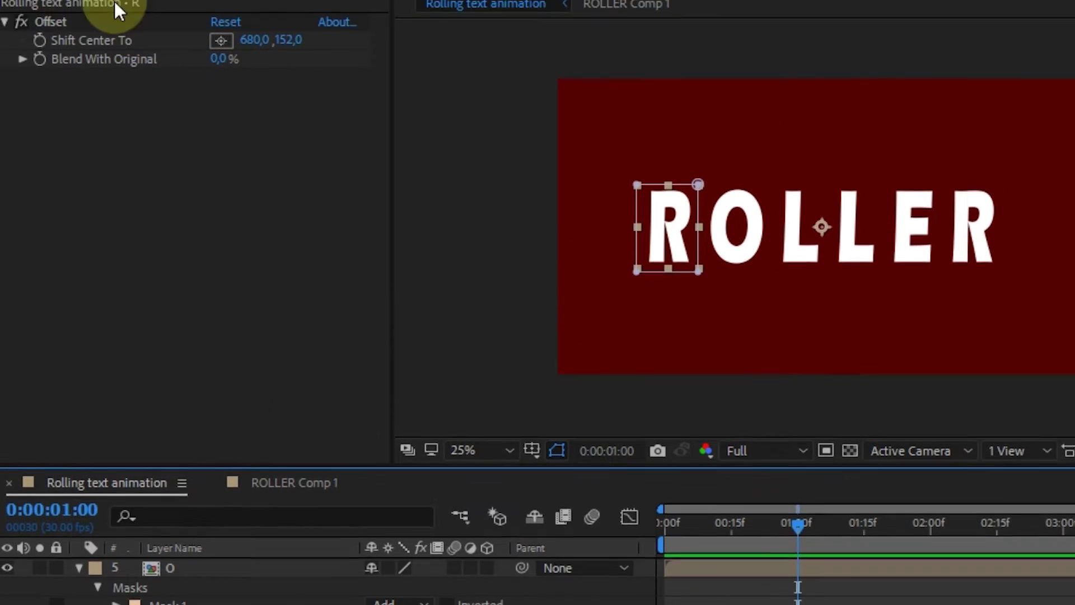
# Keyframe the R's Shift Center To with Y 1800 at 1 second and 152 at 5 seconds
pyautogui.click(40, 119)
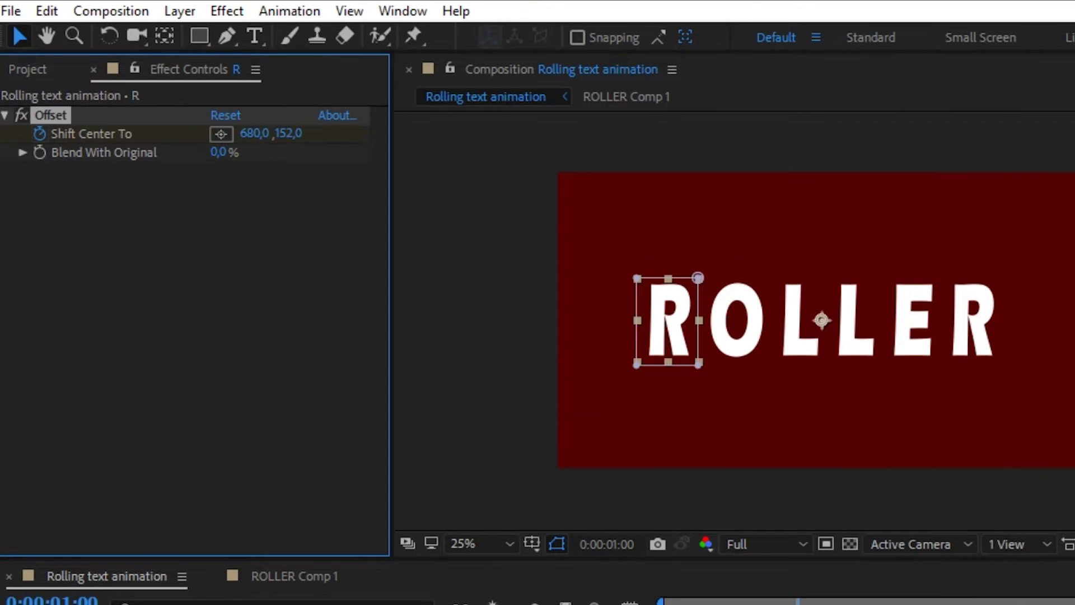
pyautogui.click(962, 448)
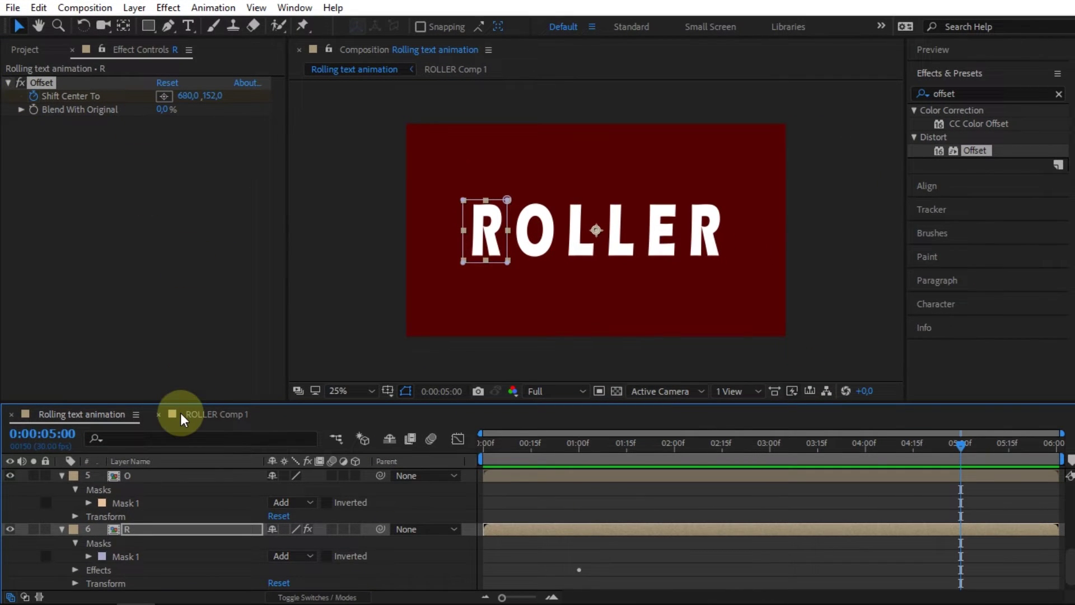
pyautogui.press('u')
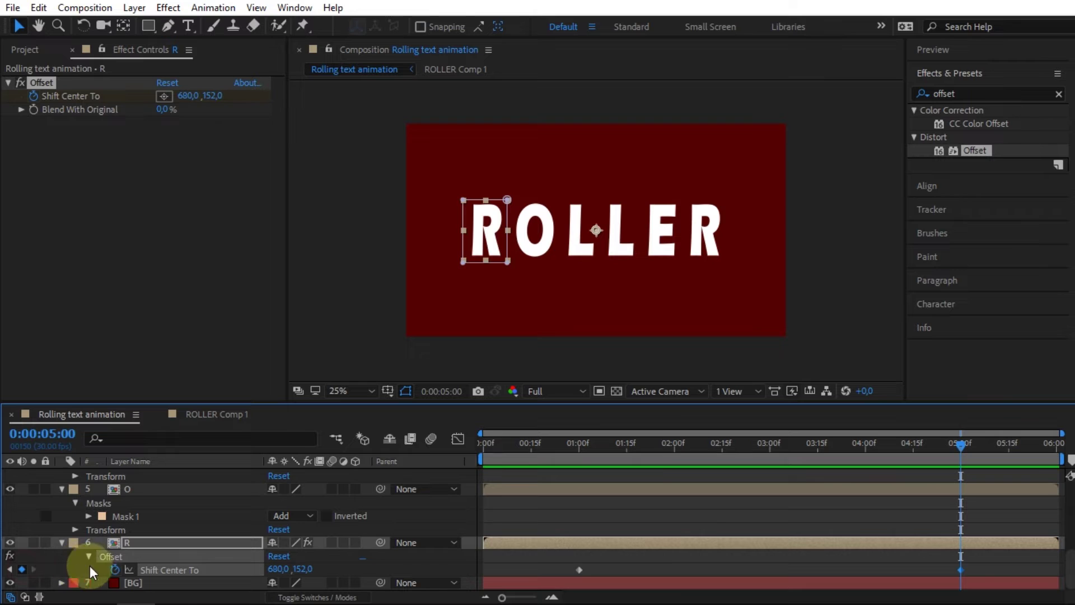
pyautogui.moveTo(633, 446); pyautogui.dragTo(579, 448)
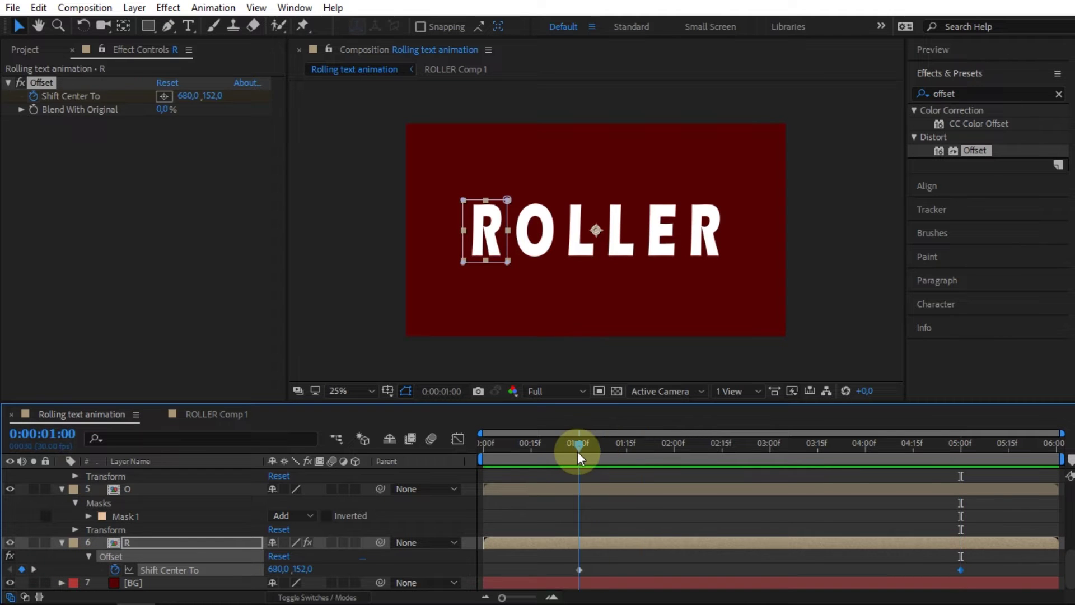
pyautogui.click(578, 569)
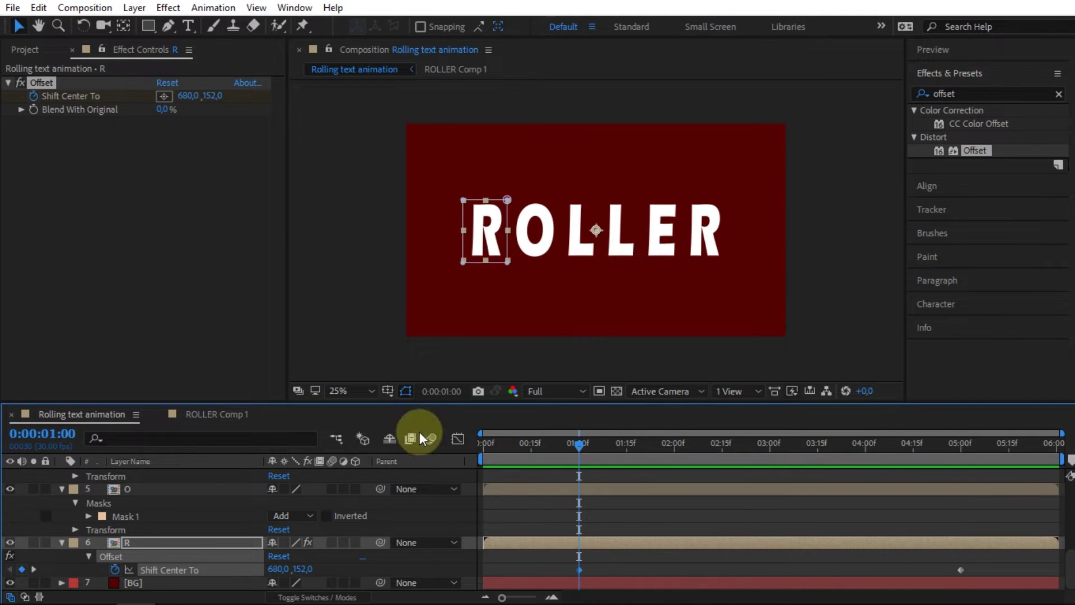
pyautogui.click(302, 569)
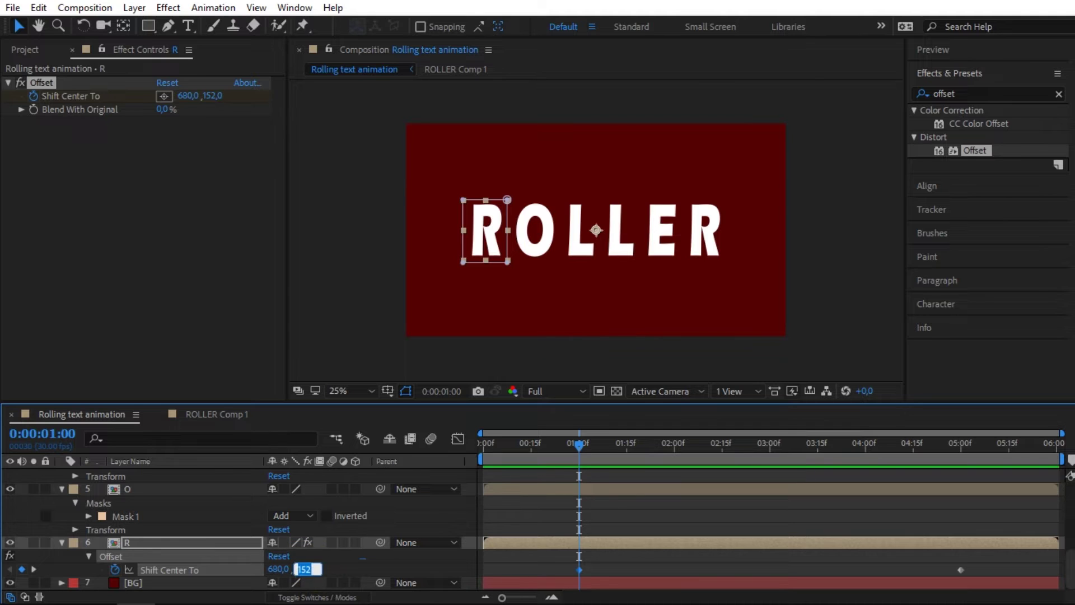
pyautogui.click(315, 569)
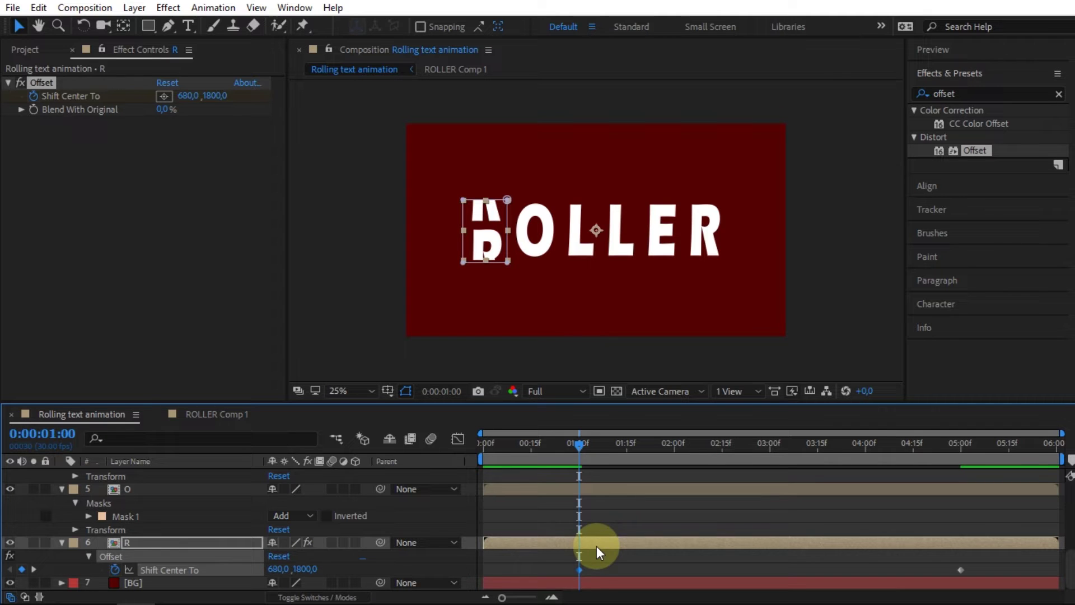
pyautogui.moveTo(567, 570); pyautogui.dragTo(964, 572)
# Apply Easy Ease to both Shift Center To keyframes
pyautogui.rightClick(960, 568)
pyautogui.moveTo(950, 553)
pyautogui.click(747, 455)
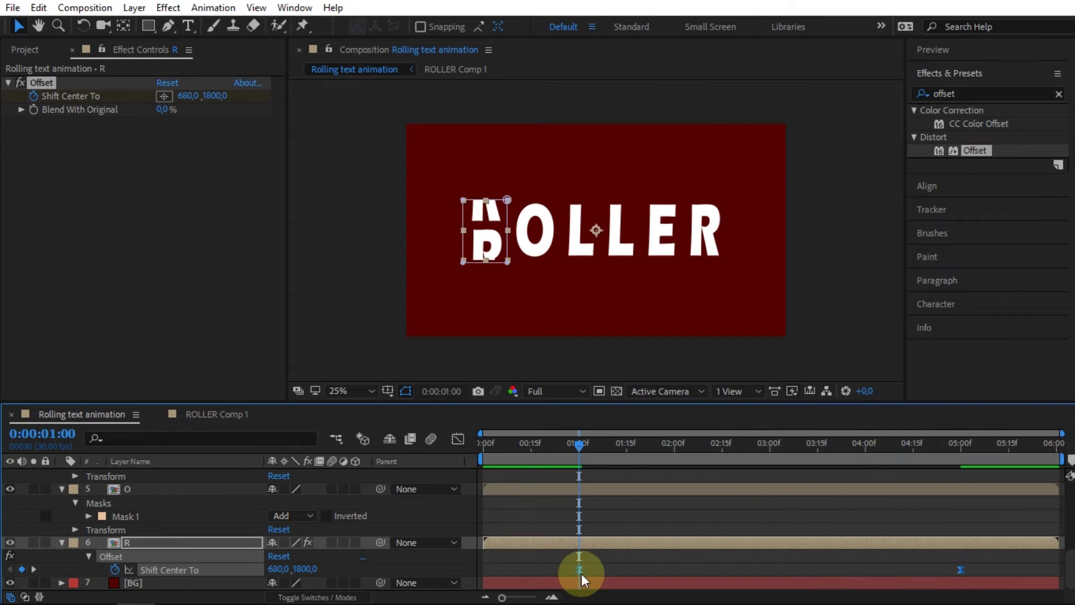
# In the Graph Editor, adjust influence handles so the roll starts fast and slows gradually
pyautogui.click(459, 439)
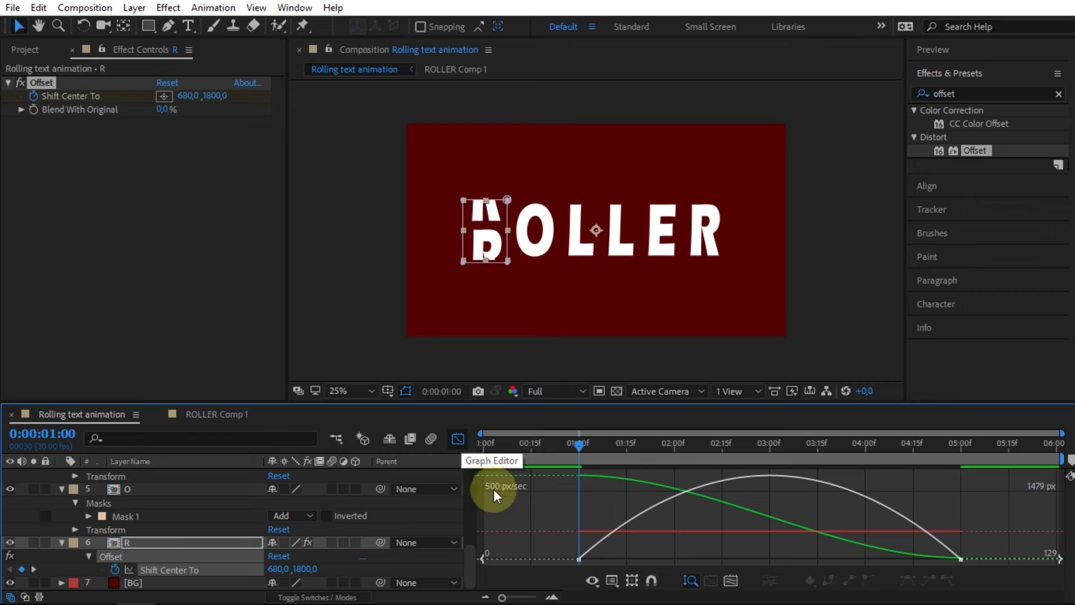
pyautogui.click(581, 559)
pyautogui.moveTo(620, 559); pyautogui.dragTo(582, 558)
pyautogui.moveTo(896, 558); pyautogui.dragTo(694, 559)
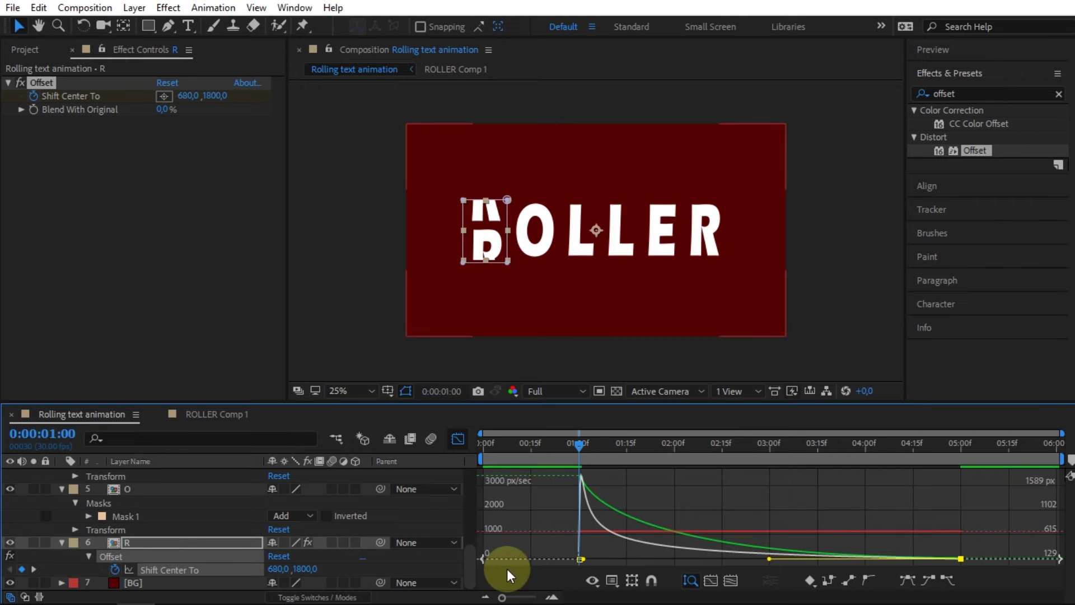
pyautogui.click(457, 439)
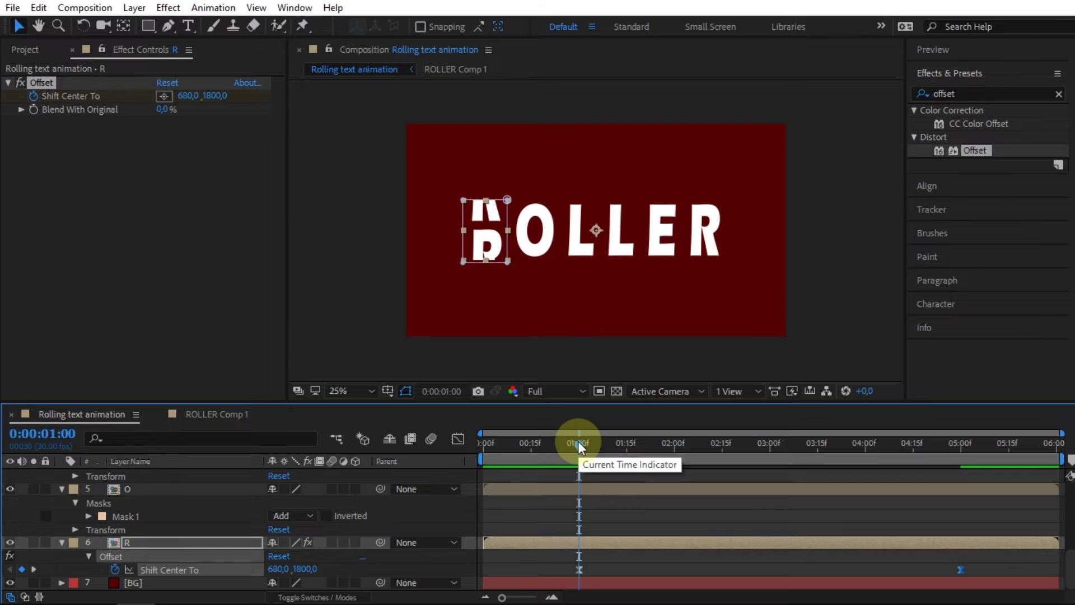
# Apply the R's keyframed Offset animation to the layer 4 L and the E layers
pyautogui.moveTo(979, 567); pyautogui.dragTo(578, 568)
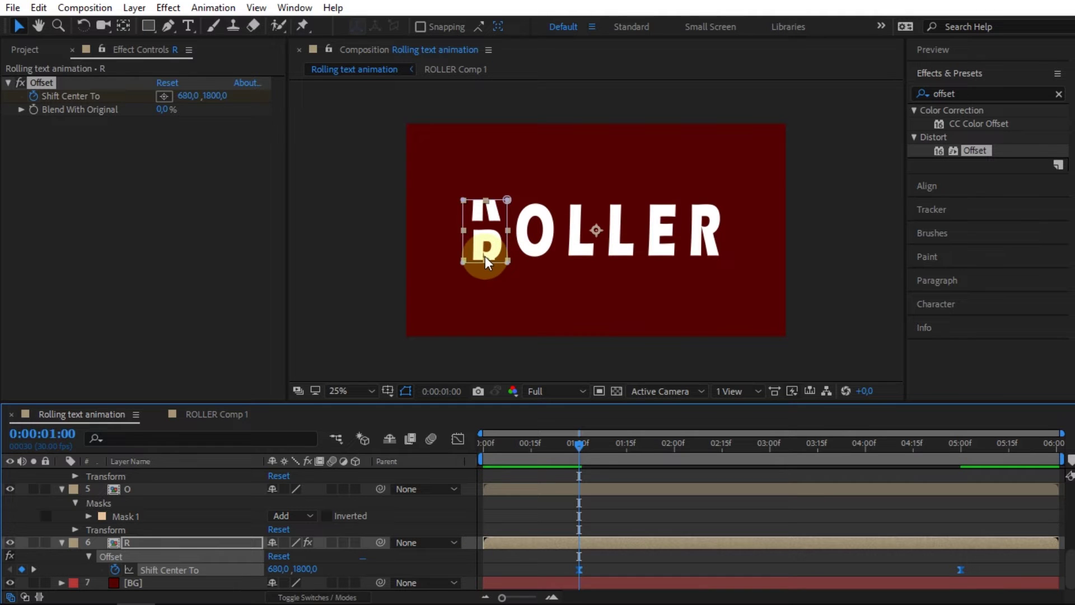
pyautogui.click(580, 251)
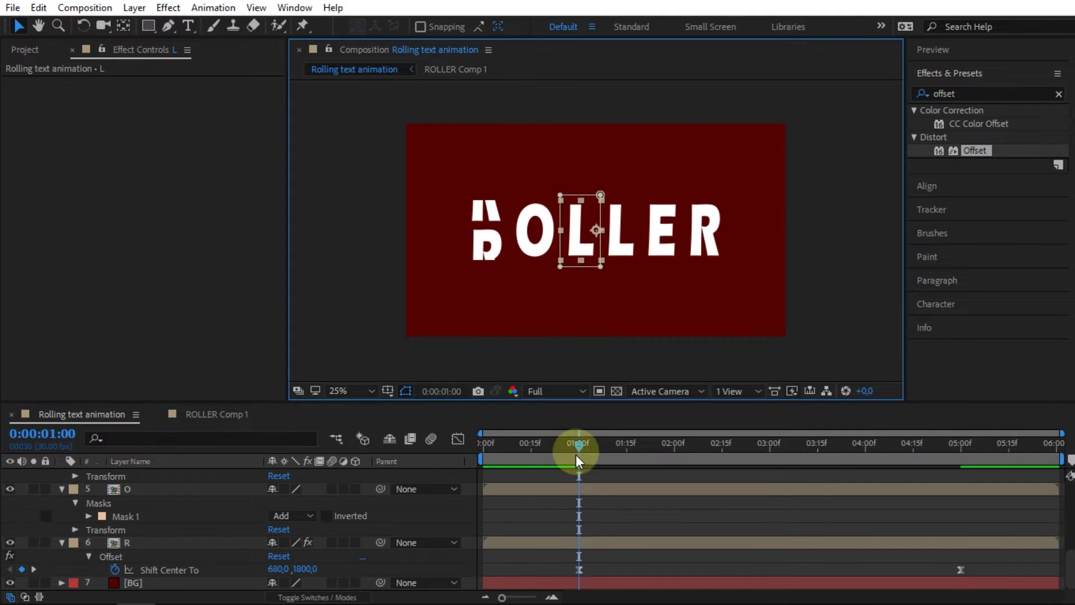
pyautogui.scroll(-1, 575, 520)
pyautogui.scroll(3, 569, 503)
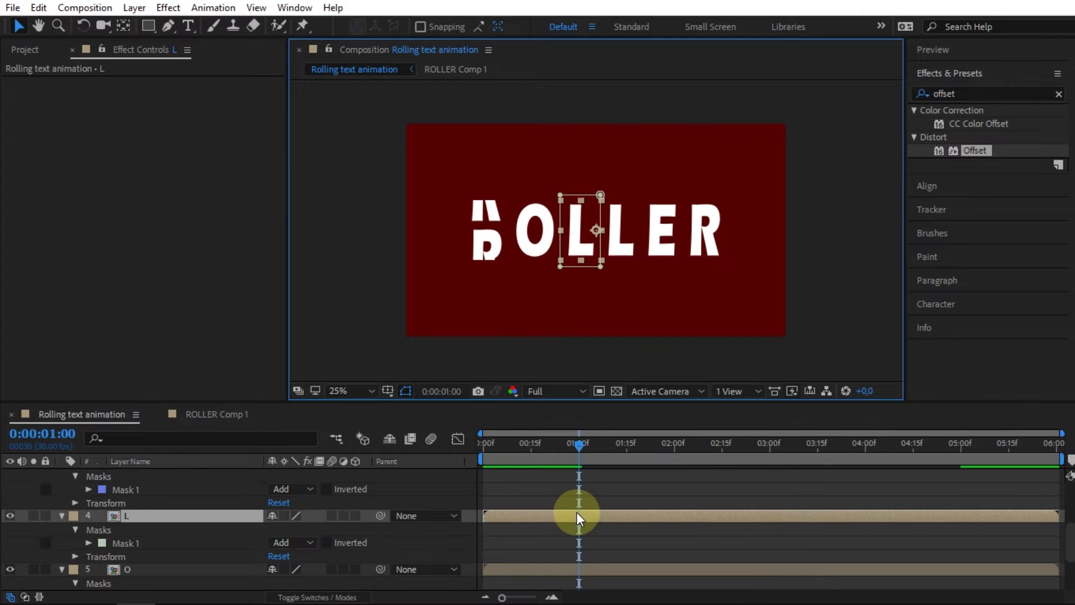
pyautogui.press('Return')
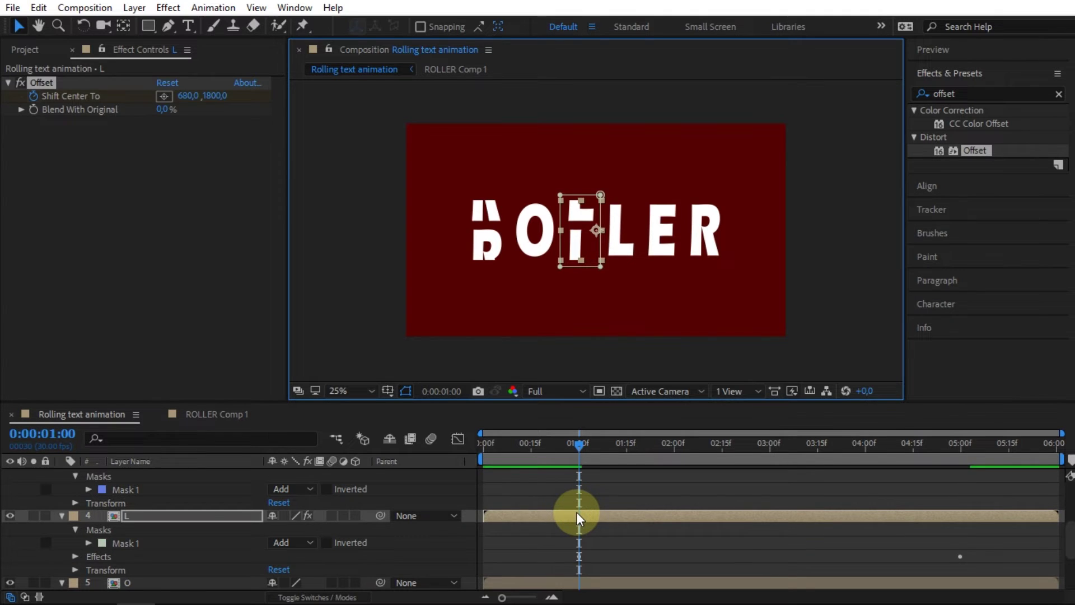
pyautogui.scroll(6, 576, 514)
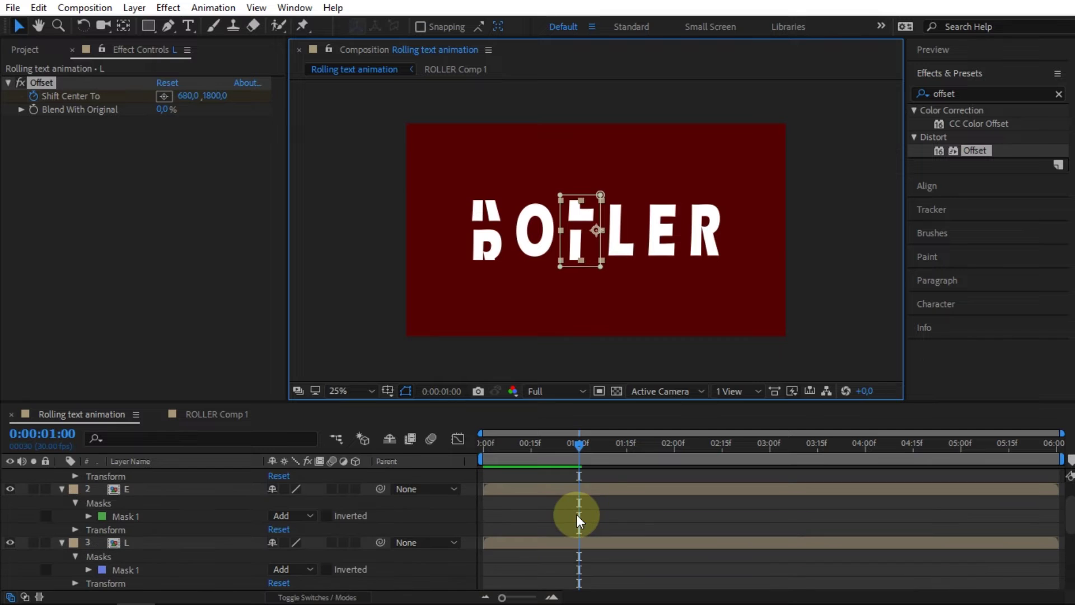
pyautogui.click(656, 232)
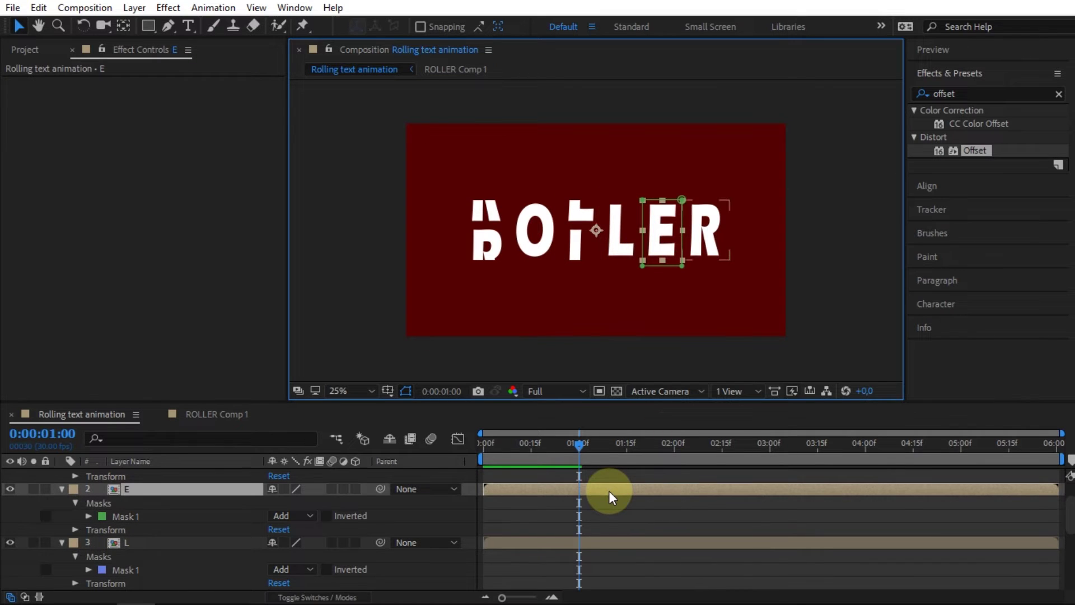
pyautogui.press('Return')
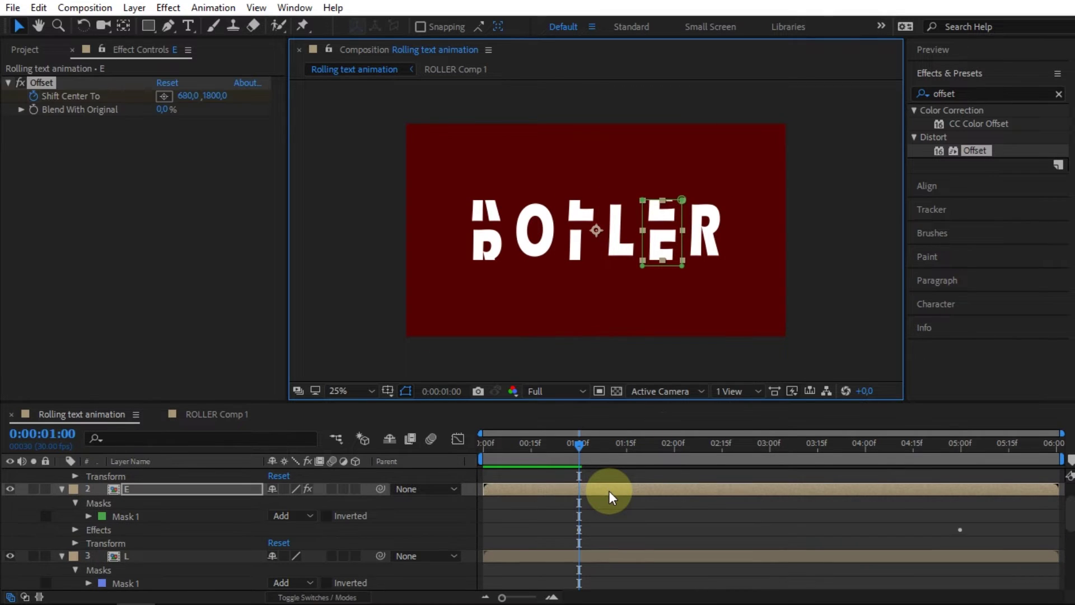
# Select the O letter's layer in the viewer and timeline
pyautogui.click(560, 248)
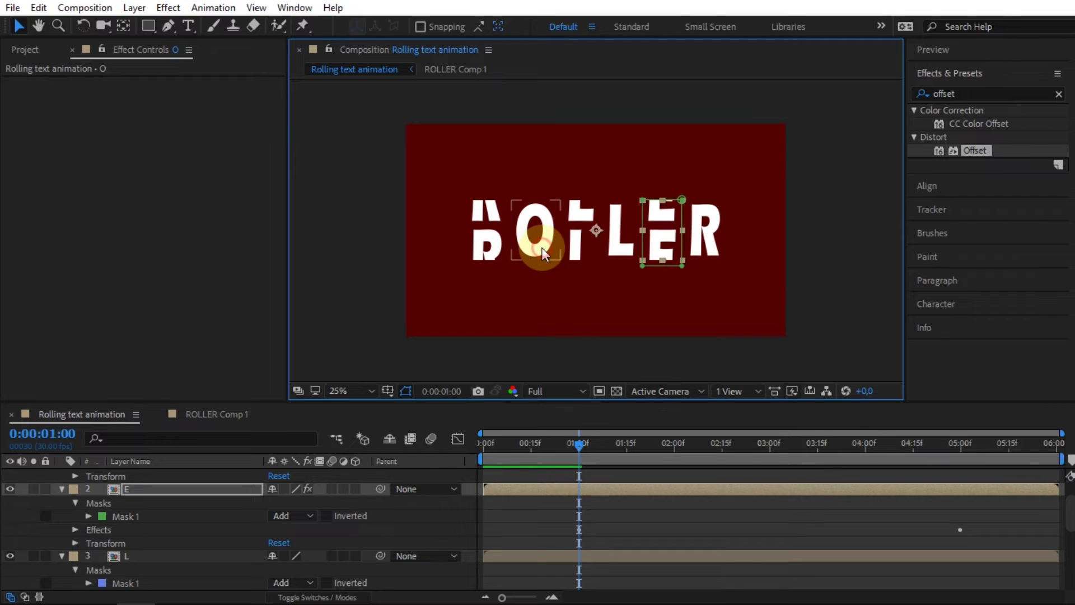
pyautogui.scroll(-5, 559, 526)
pyautogui.click(150, 488)
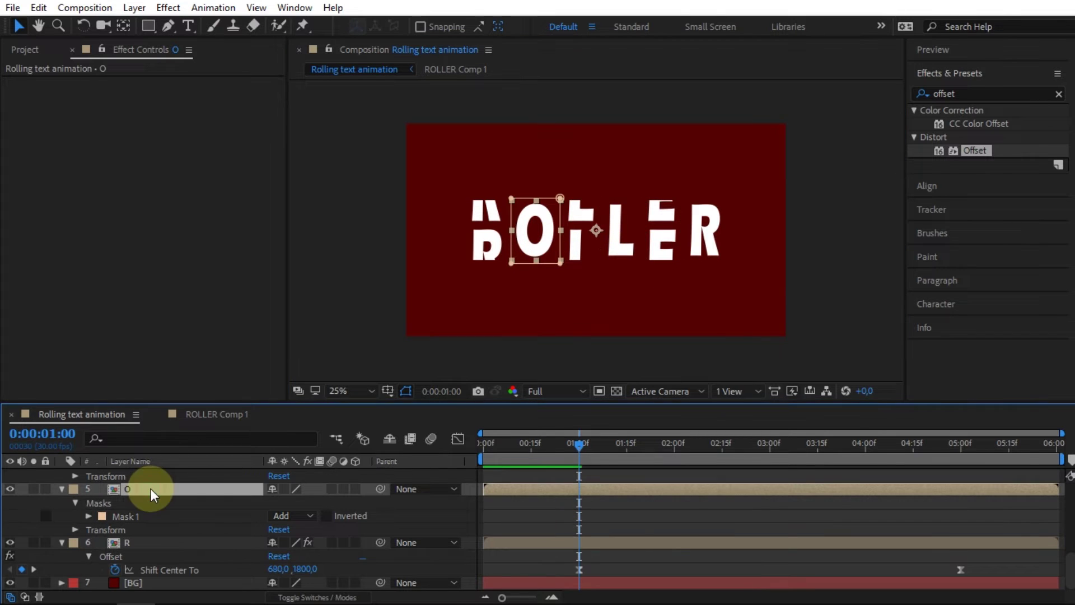
# Paste the Offset animation onto layer O and set its starting Y to -1800
pyautogui.hotkey('ctrl', 'v')
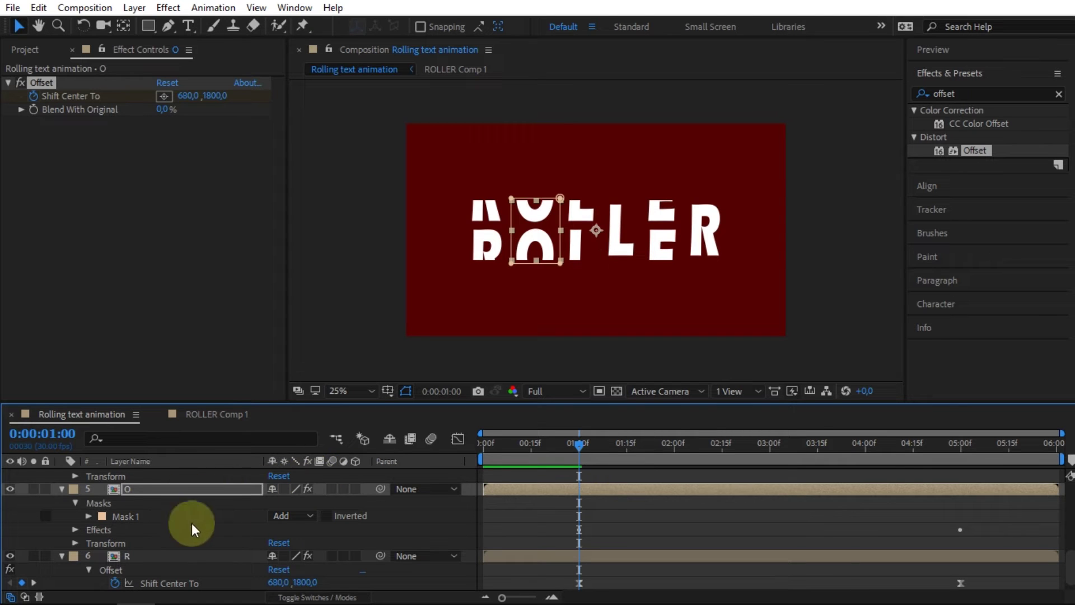
pyautogui.press('u')
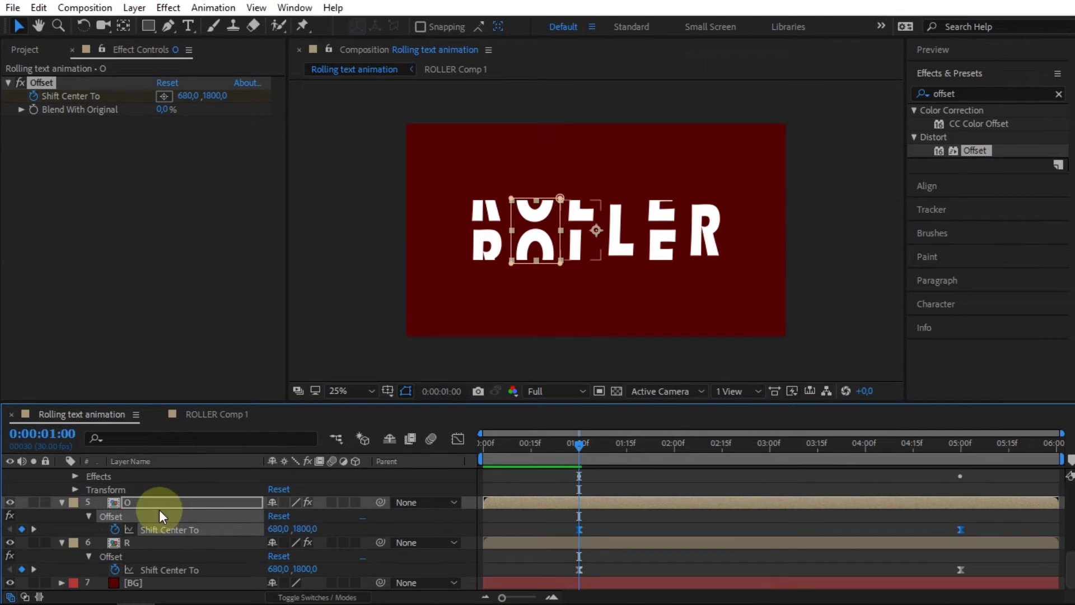
pyautogui.click(306, 528)
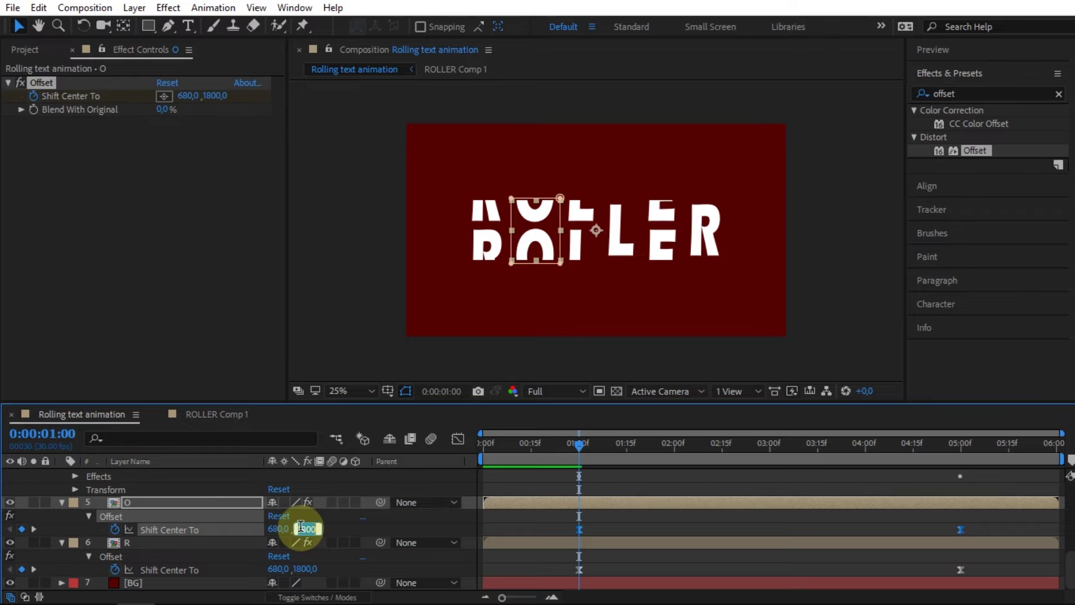
pyautogui.press('Return')
pyautogui.click(579, 530)
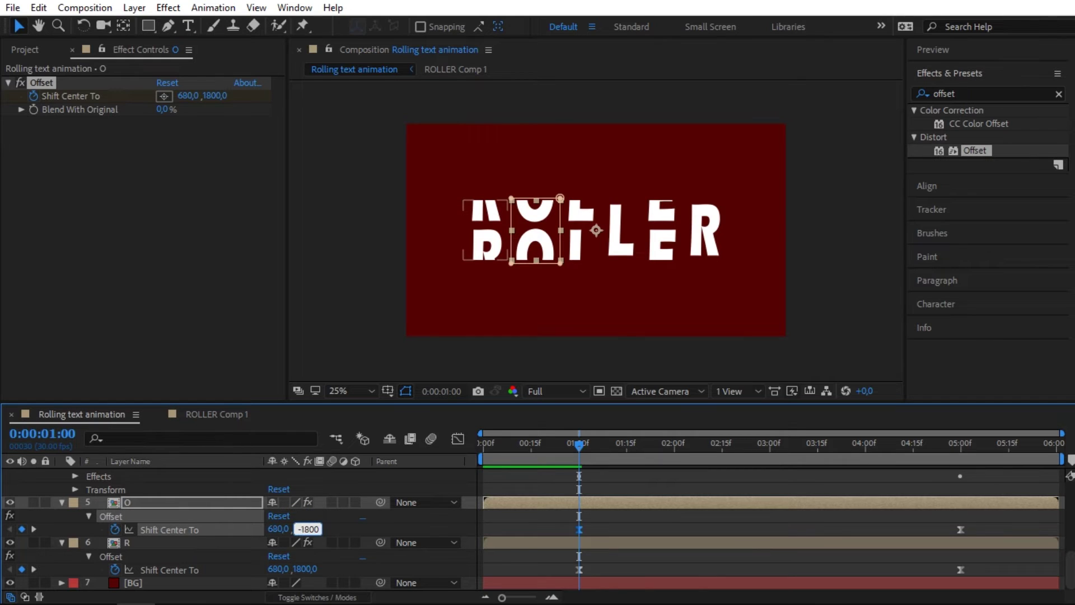
pyautogui.click(327, 531)
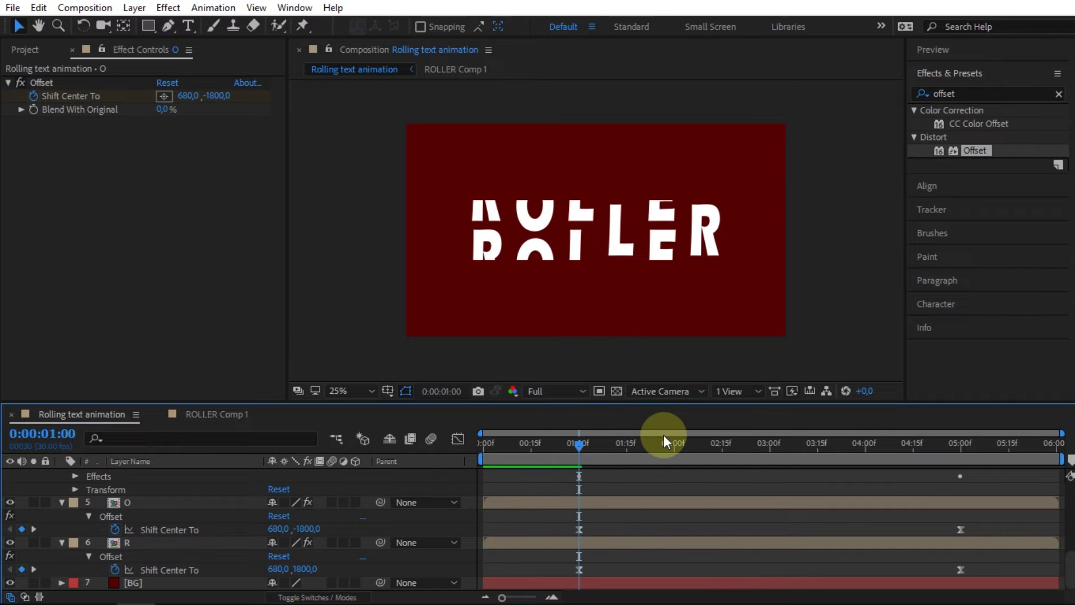
# Set preview resolution to Quarter, check the 5-second result, and select O's keyframes
pyautogui.click(552, 389)
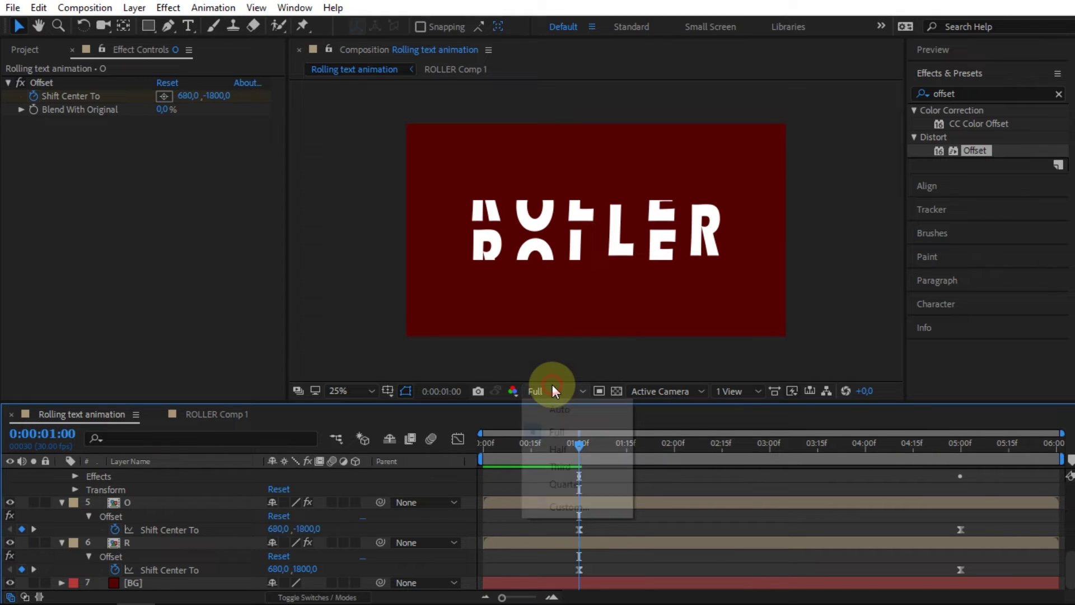
pyautogui.click(559, 485)
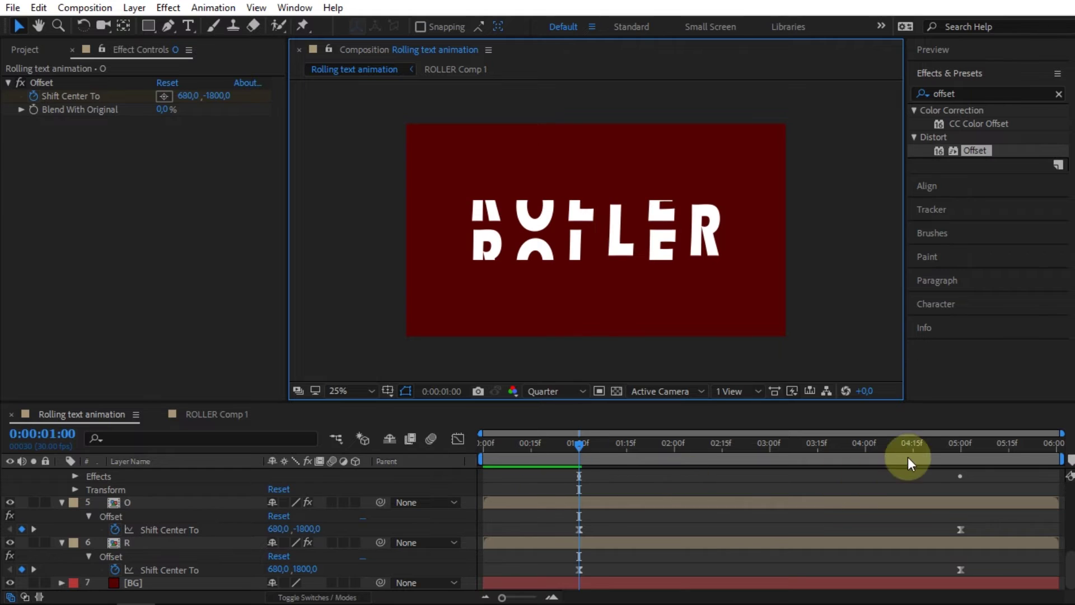
pyautogui.click(953, 448)
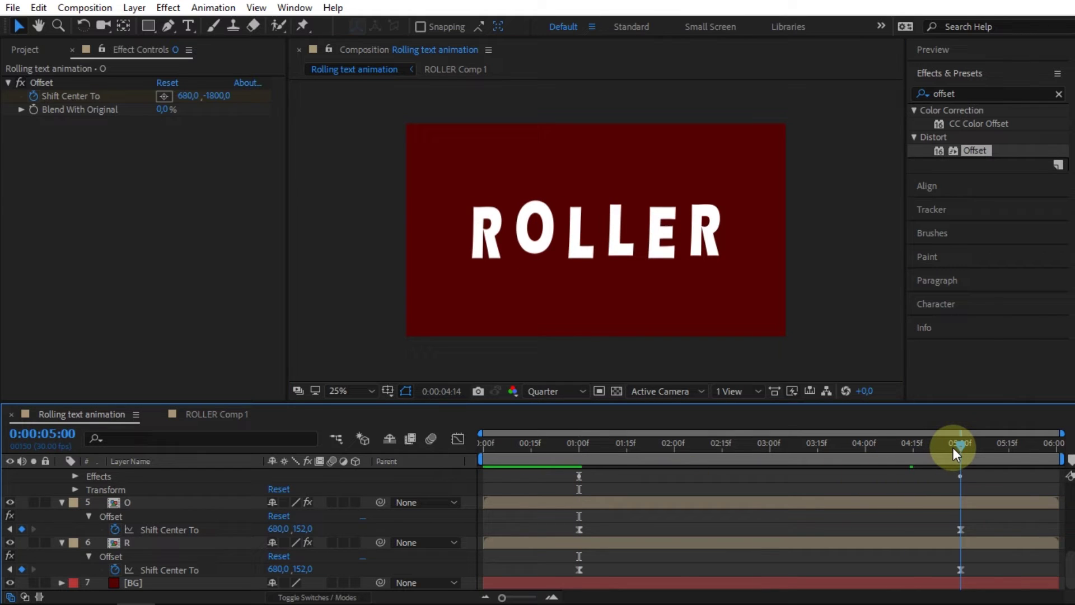
pyautogui.click(580, 448)
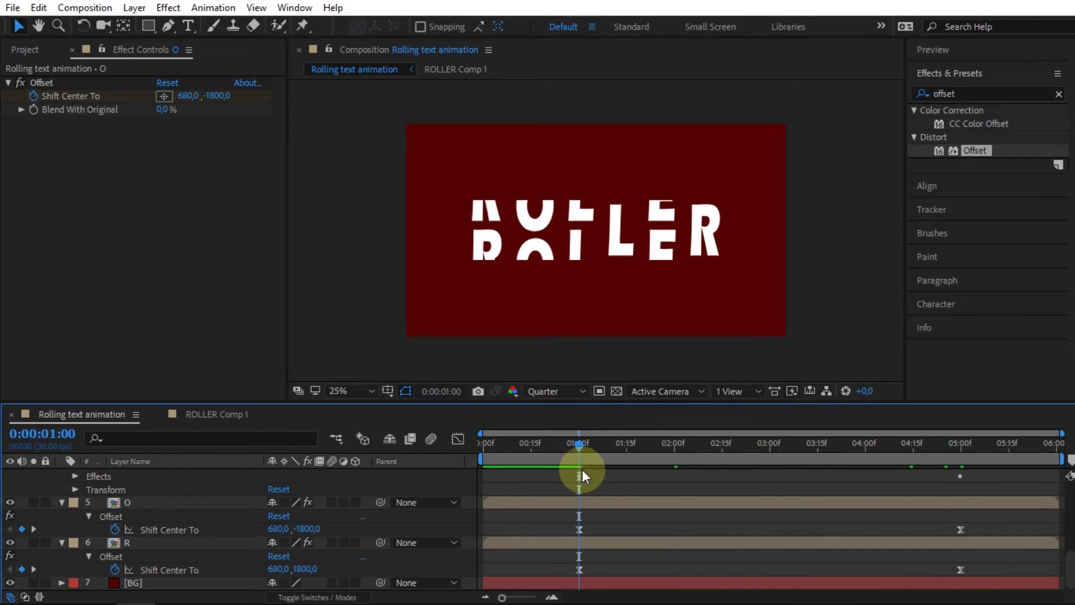
pyautogui.moveTo(554, 526); pyautogui.dragTo(966, 532)
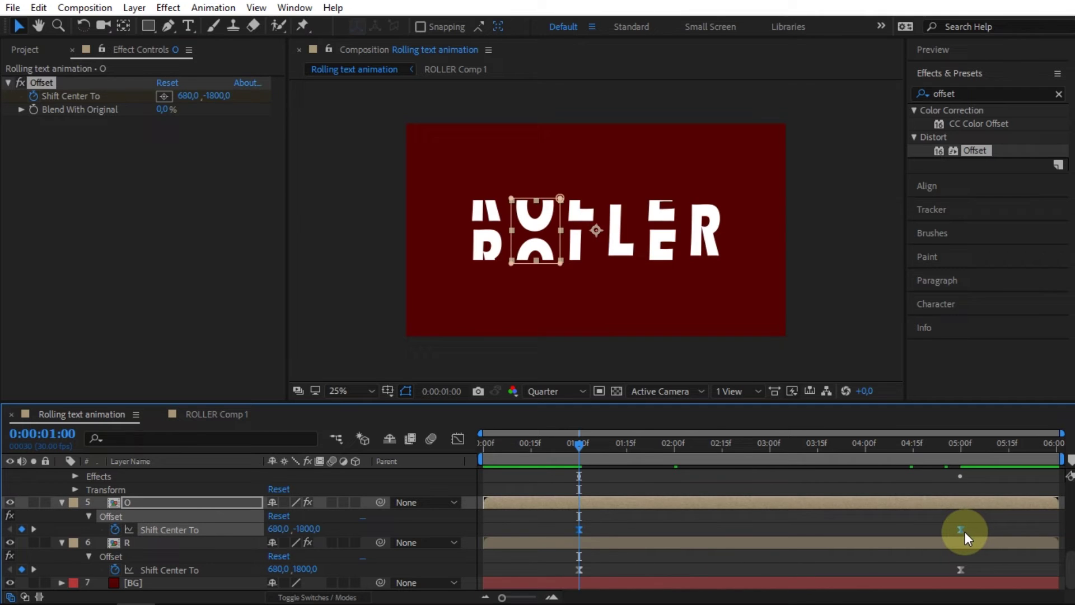
# Paste O's opposite-direction rolling Offset keyframes onto the L and E letter layers
pyautogui.click(619, 244)
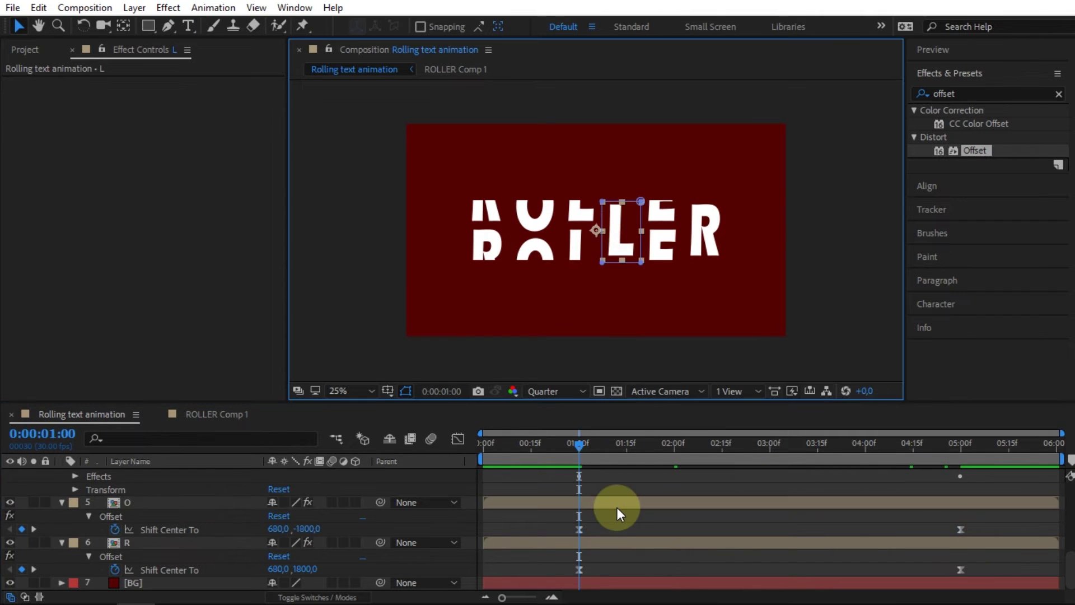
pyautogui.click(215, 515)
pyautogui.hotkey('ctrl', 'Up')
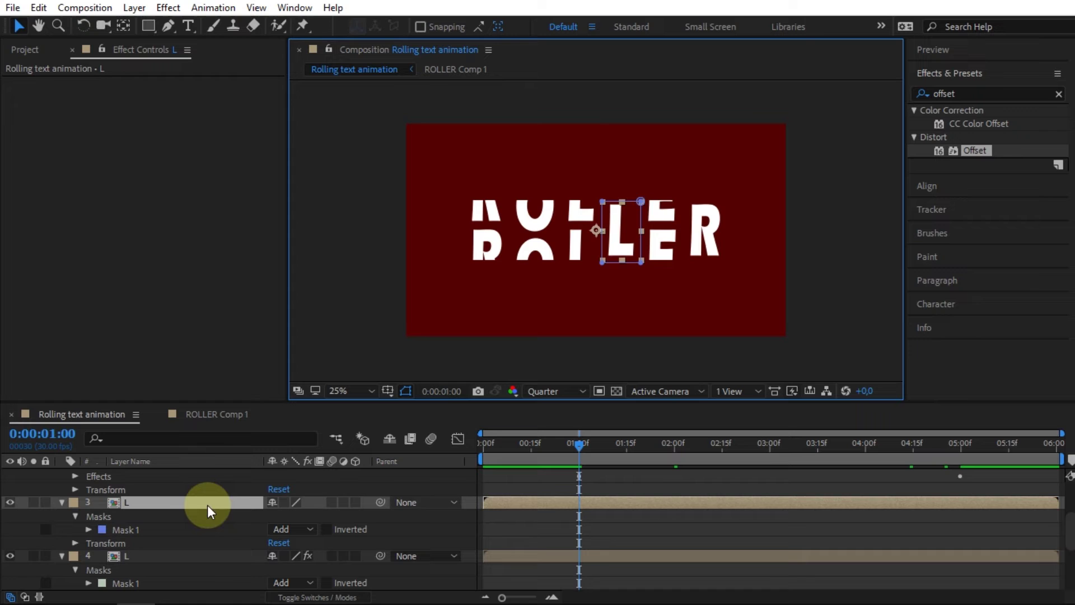
pyautogui.hotkey('ctrl', 'v')
pyautogui.scroll(3, 568, 516)
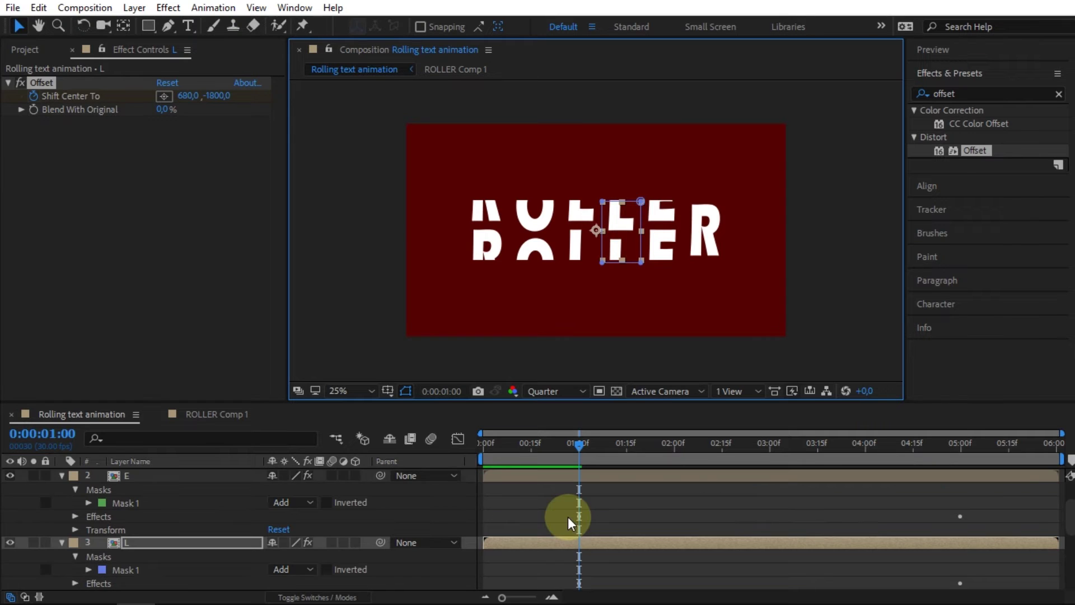
pyautogui.scroll(3, 568, 516)
pyautogui.click(567, 517)
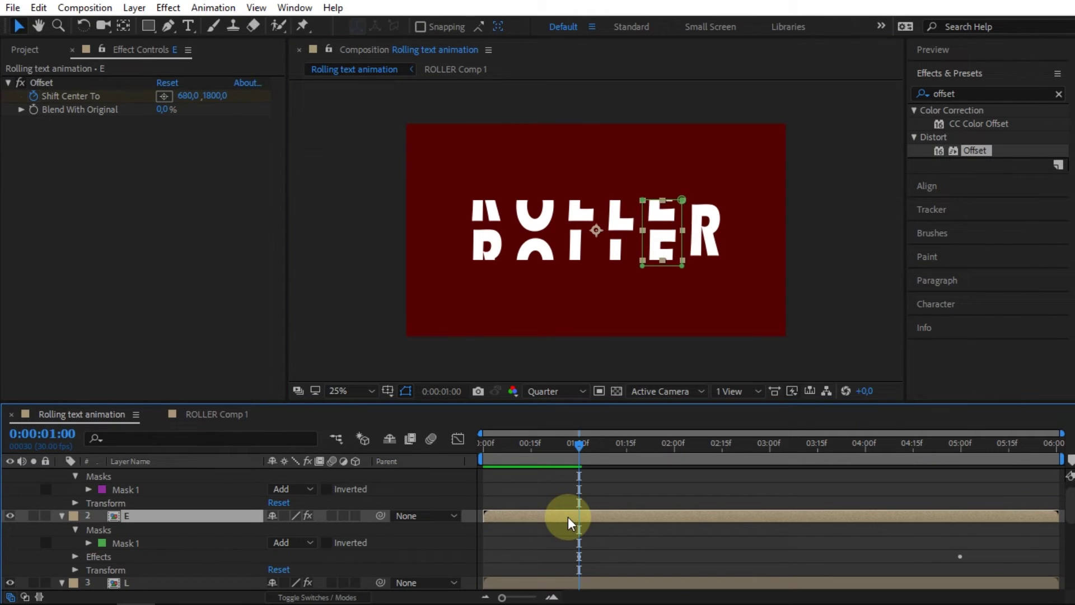
pyautogui.hotkey('ctrl', 'v')
# Return to the 1-second keyframe and paste the same rolling Offset onto the R layer
pyautogui.moveTo(547, 441); pyautogui.dragTo(725, 506)
pyautogui.scroll(1, 711, 524)
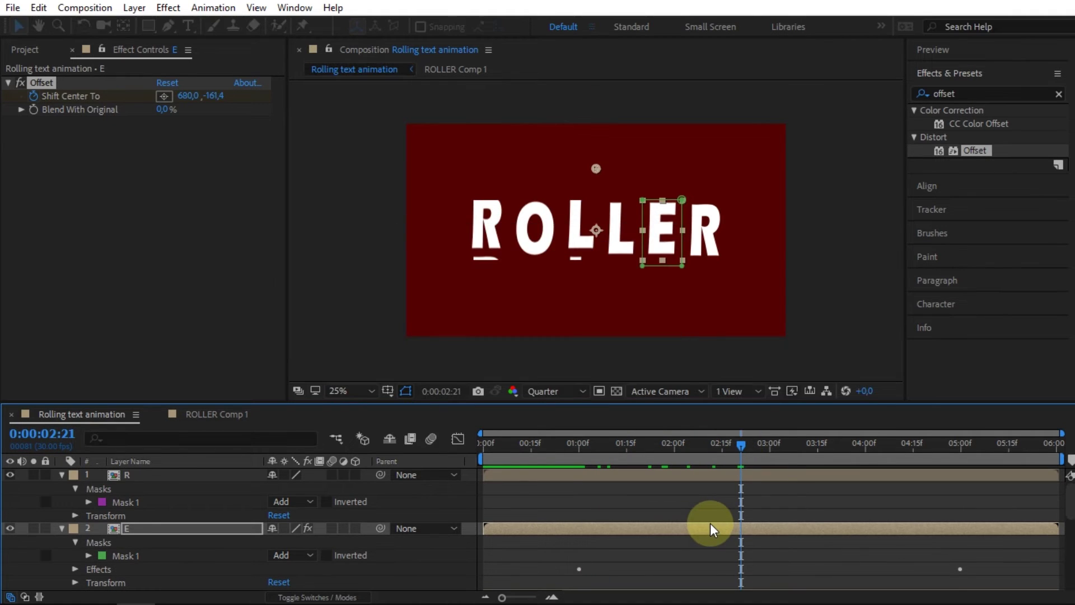
pyautogui.press('j')
pyautogui.click(641, 480)
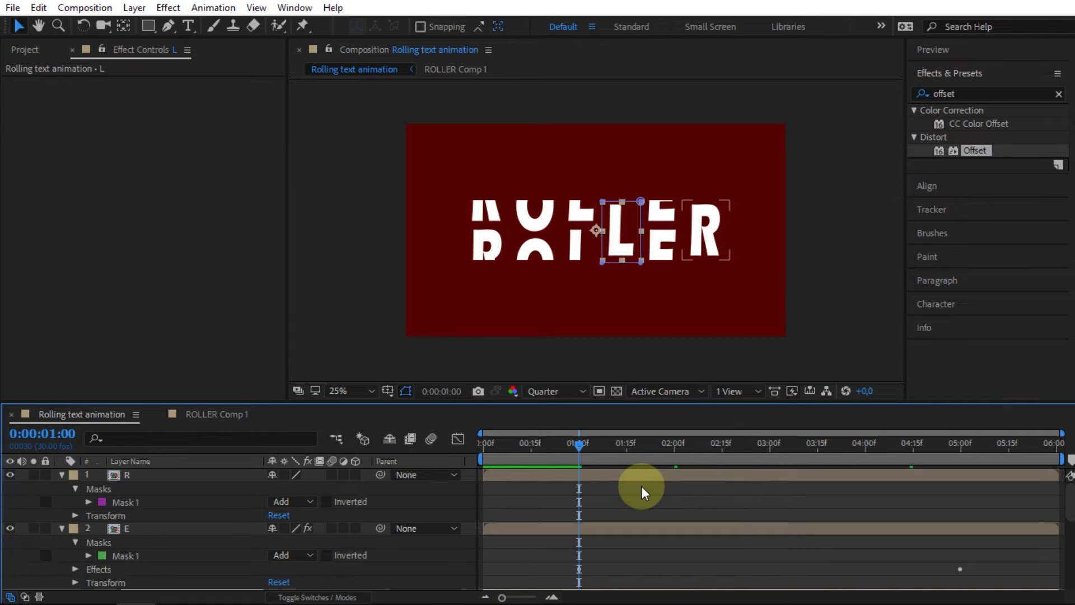
pyautogui.hotkey('ctrl', 'v')
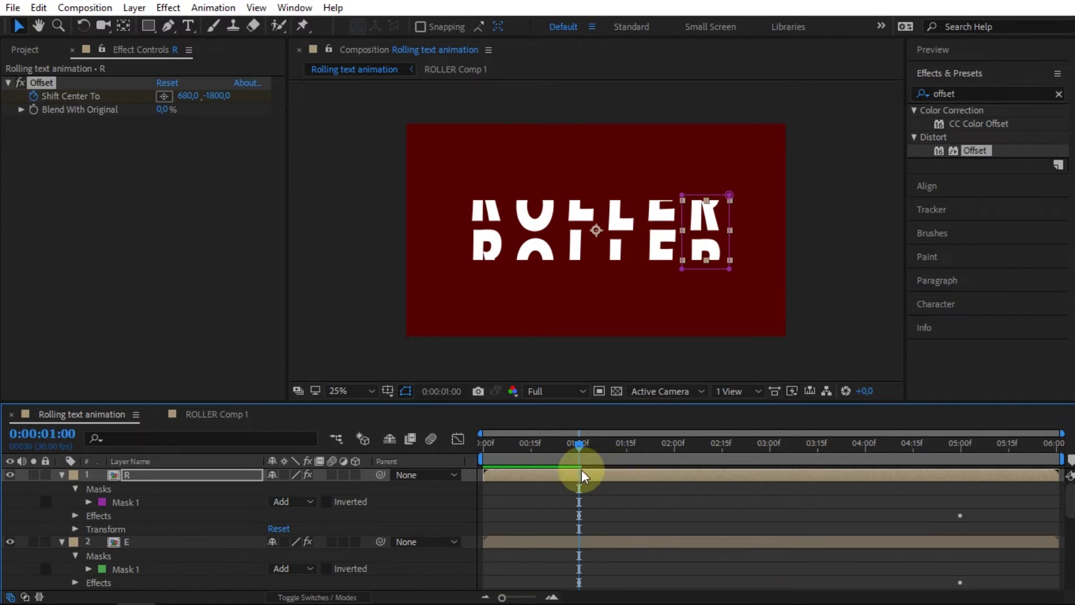
# Scrub from frame 11 to 5 seconds to check ROLLER rolling into place
pyautogui.click(520, 453)
pyautogui.moveTo(598, 452); pyautogui.dragTo(960, 448)
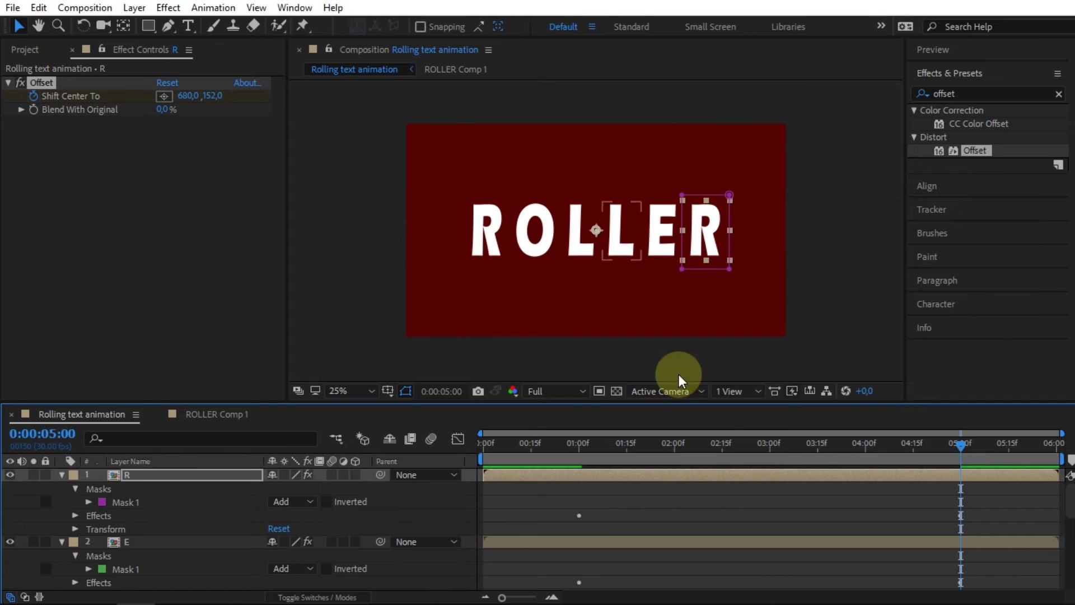
pyautogui.click(681, 447)
pyautogui.click(581, 453)
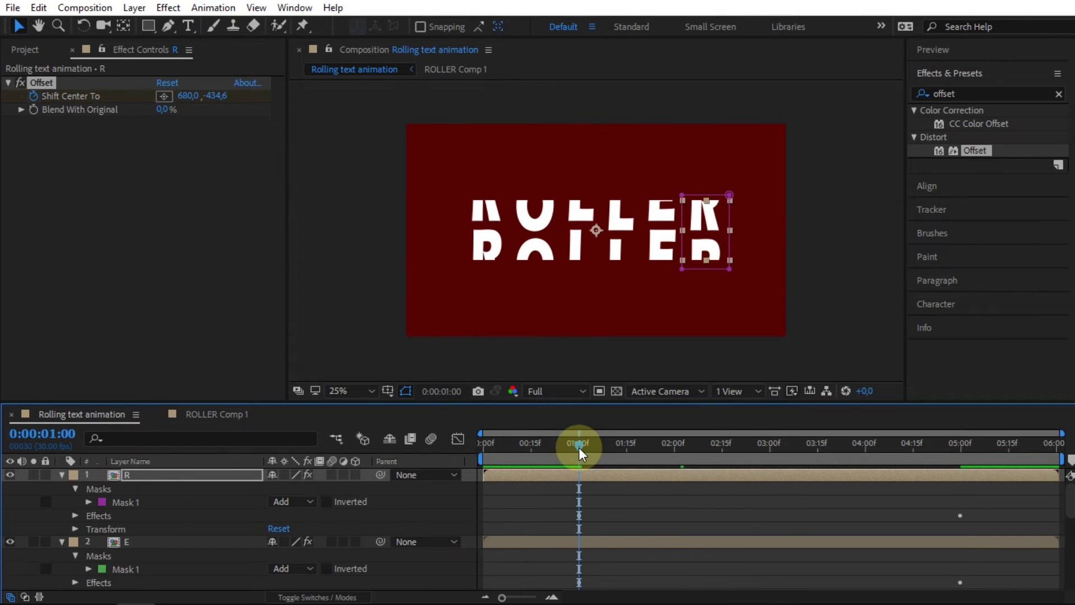
# Add a new adjustment layer to the composition
pyautogui.rightClick(403, 512)
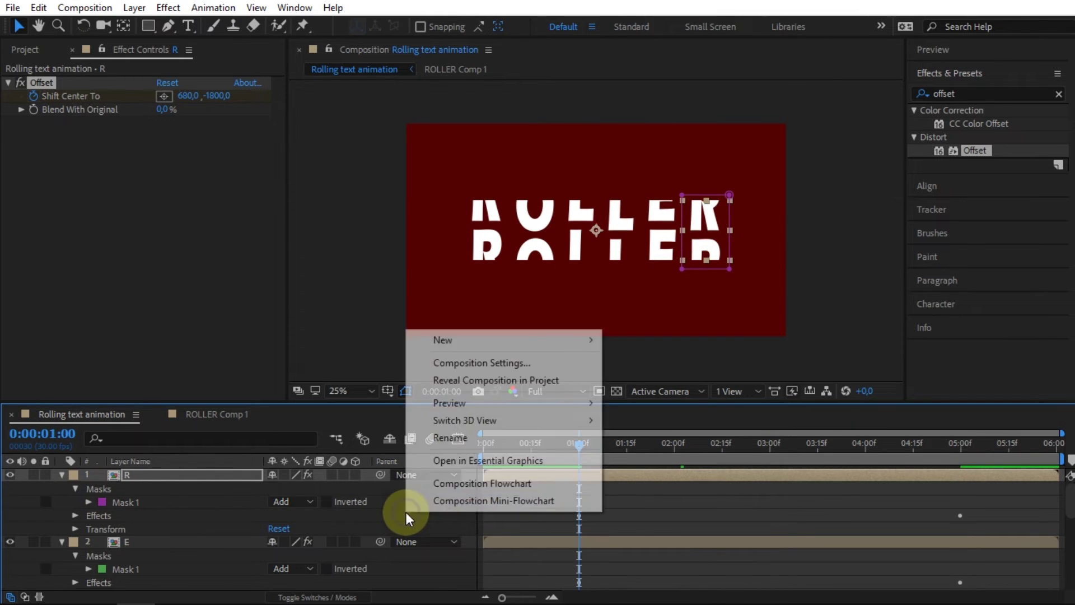
pyautogui.moveTo(455, 341)
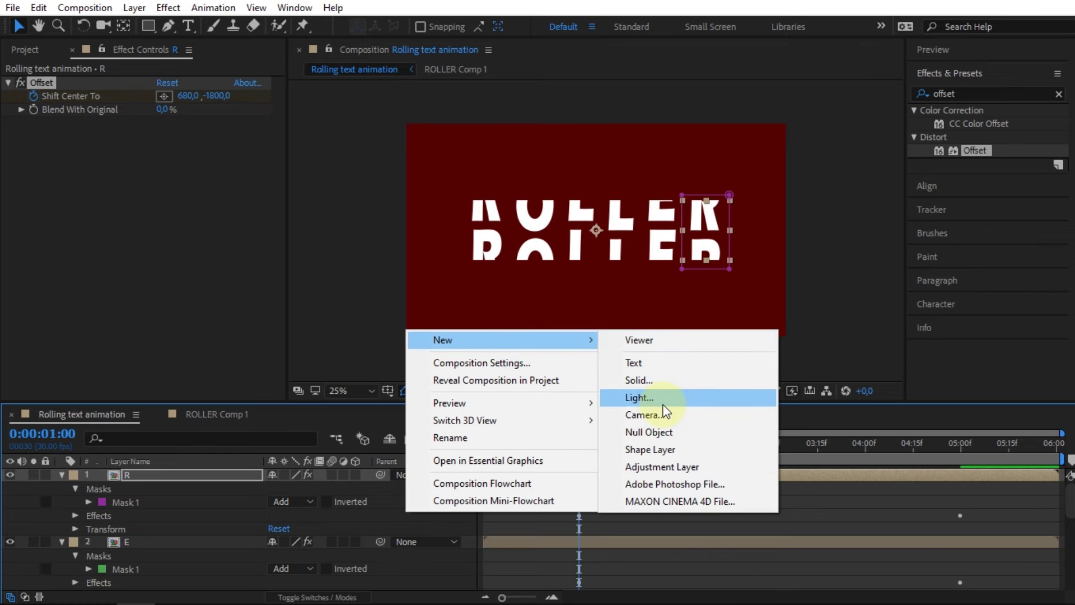
pyautogui.click(666, 466)
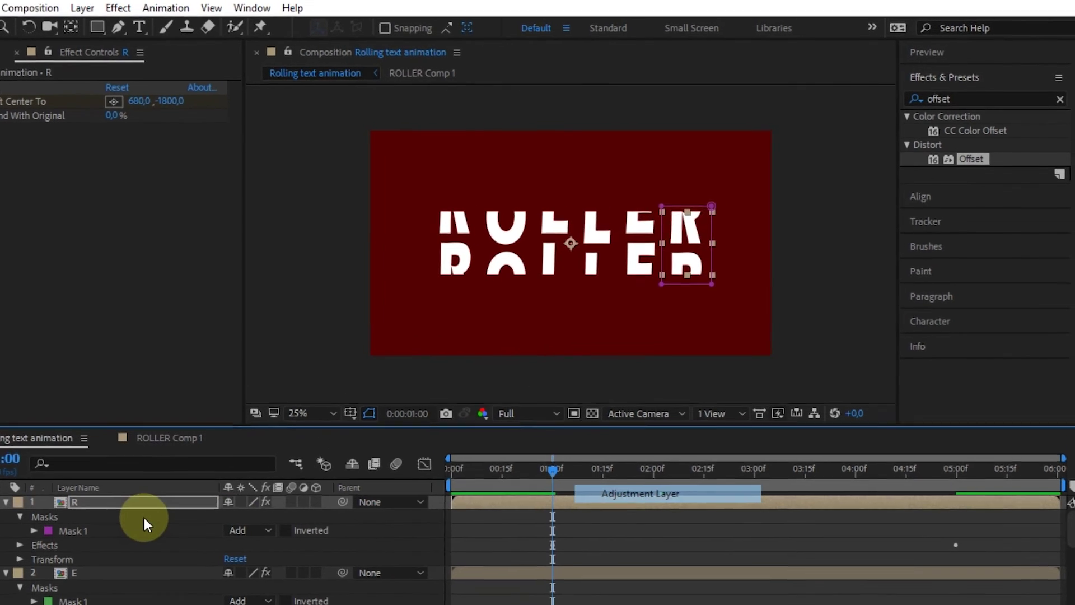
# Apply CC Force Motion Blur with 12 samples to it, then search effects for 'card'
pyautogui.click(961, 115)
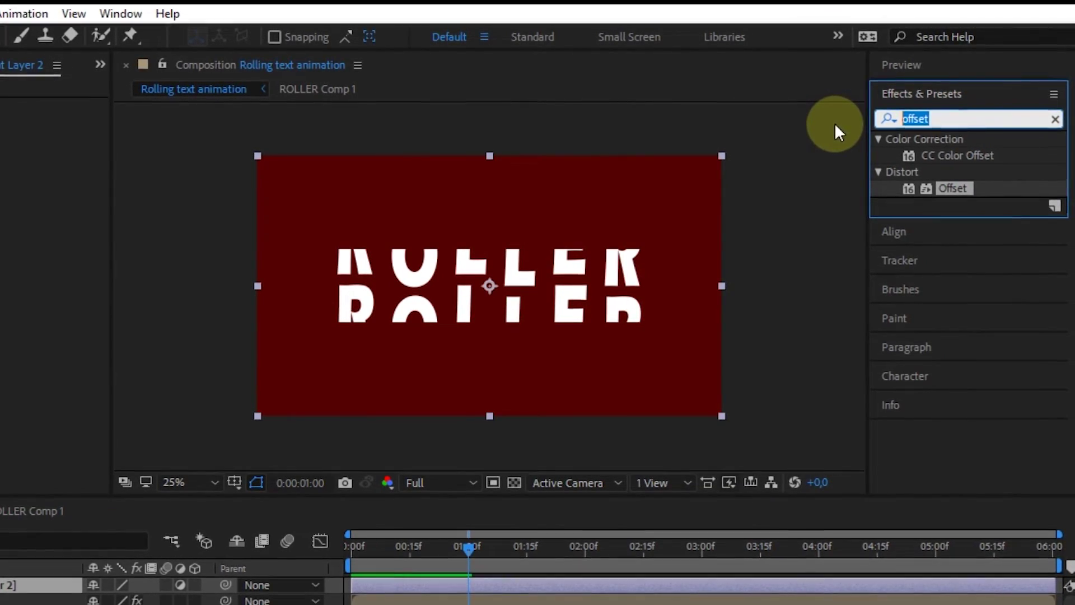
pyautogui.write('force')
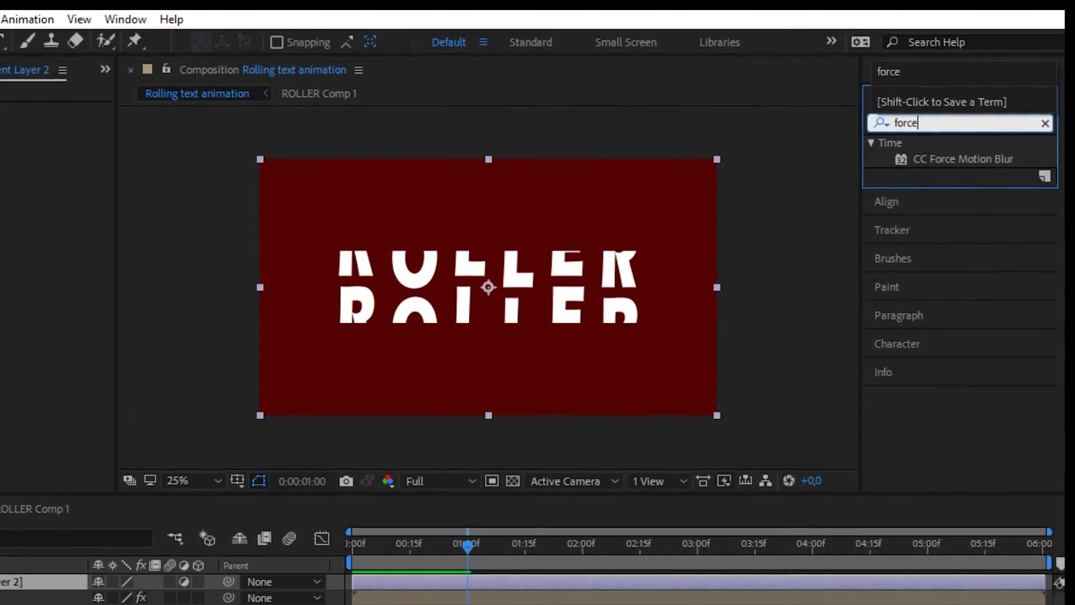
pyautogui.moveTo(945, 155); pyautogui.dragTo(11, 580)
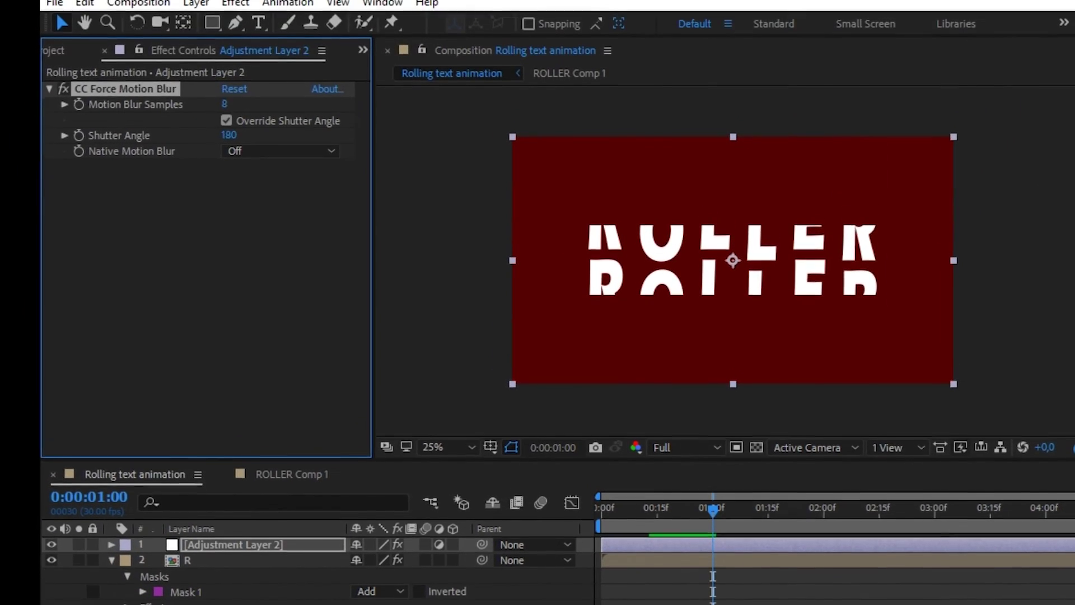
pyautogui.click(225, 105)
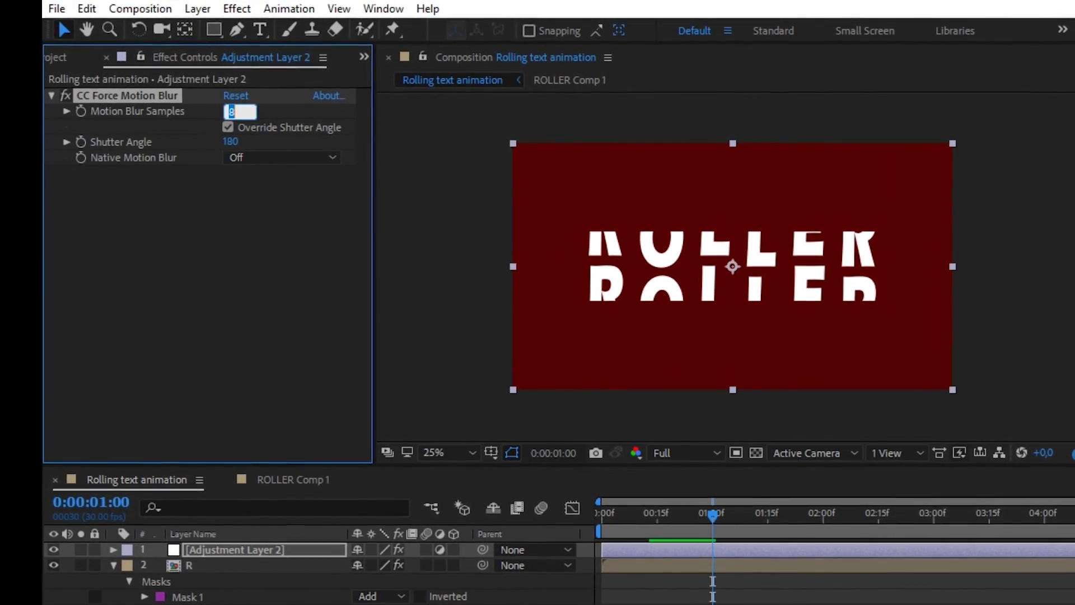
pyautogui.write('12')
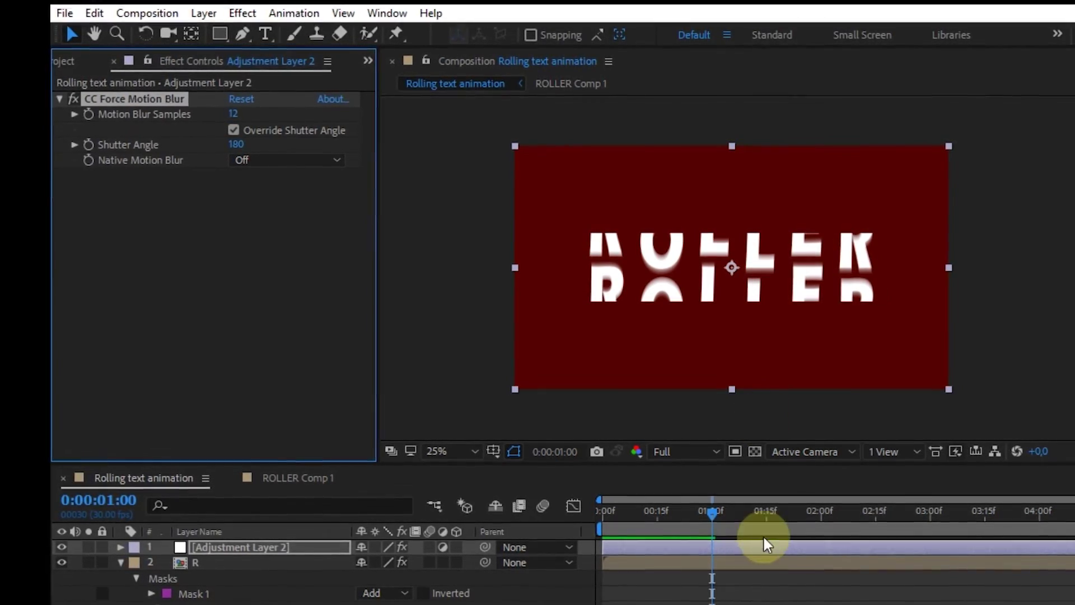
pyautogui.click(1071, 107)
pyautogui.write('card')
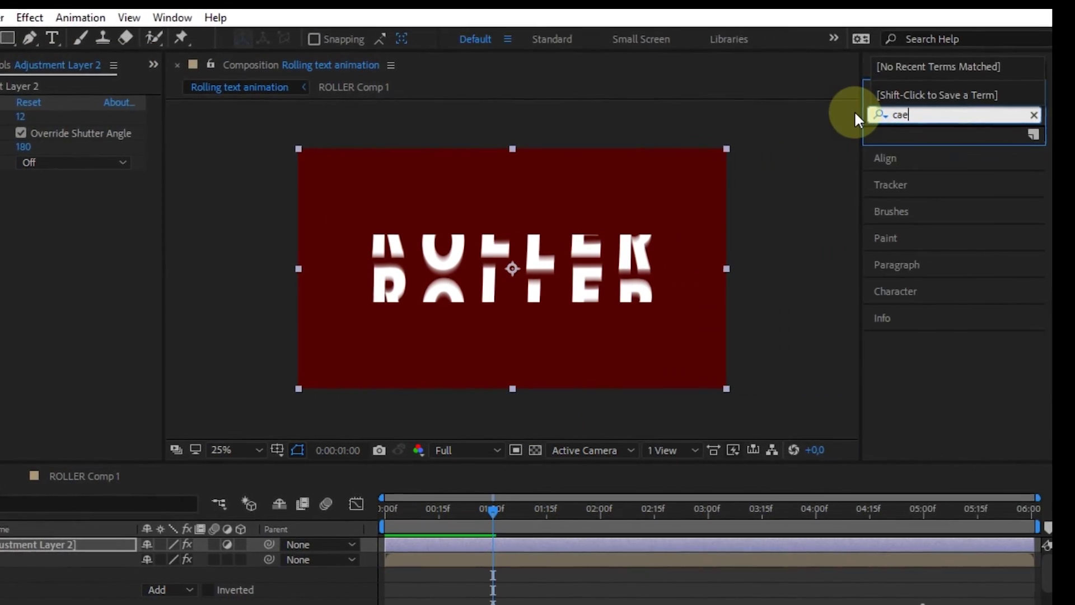
# Apply Card Wipe from the search results to the adjustment layer
pyautogui.click(1002, 252)
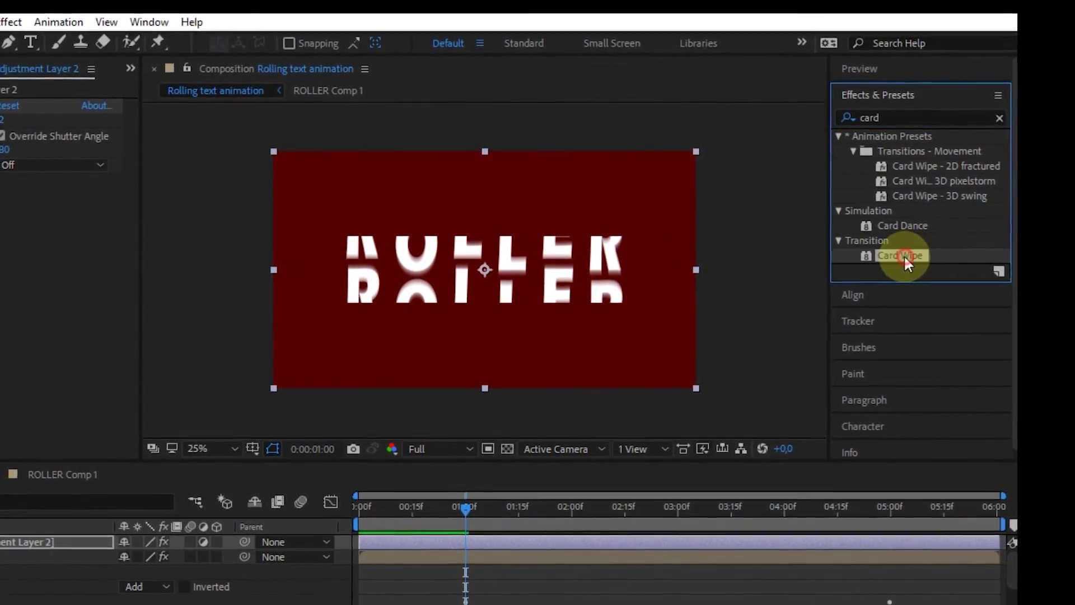
pyautogui.moveTo(904, 254); pyautogui.dragTo(474, 537)
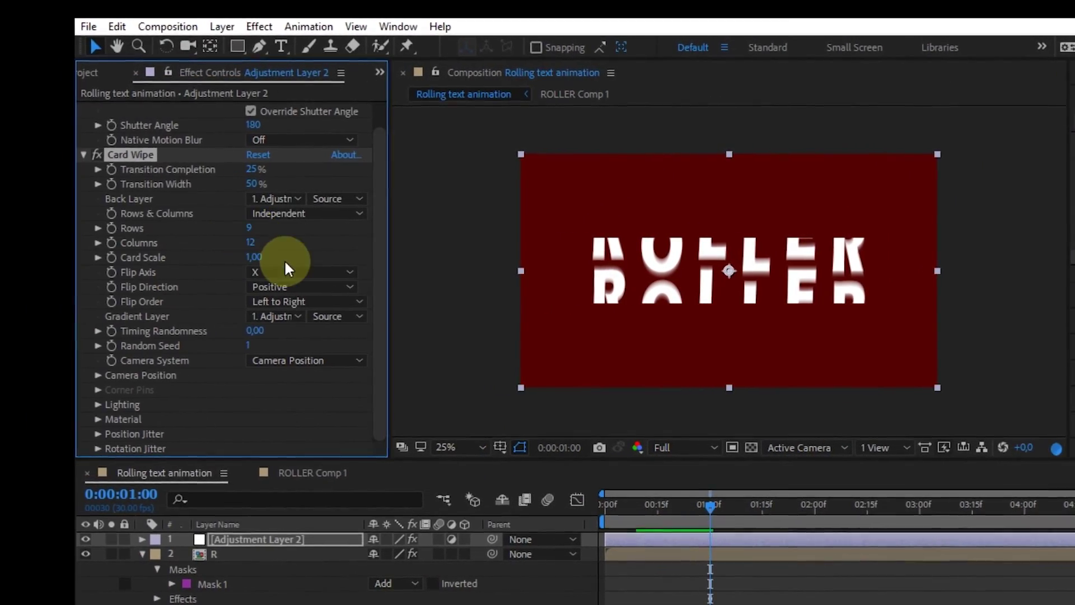
pyautogui.scroll(2, 201, 197)
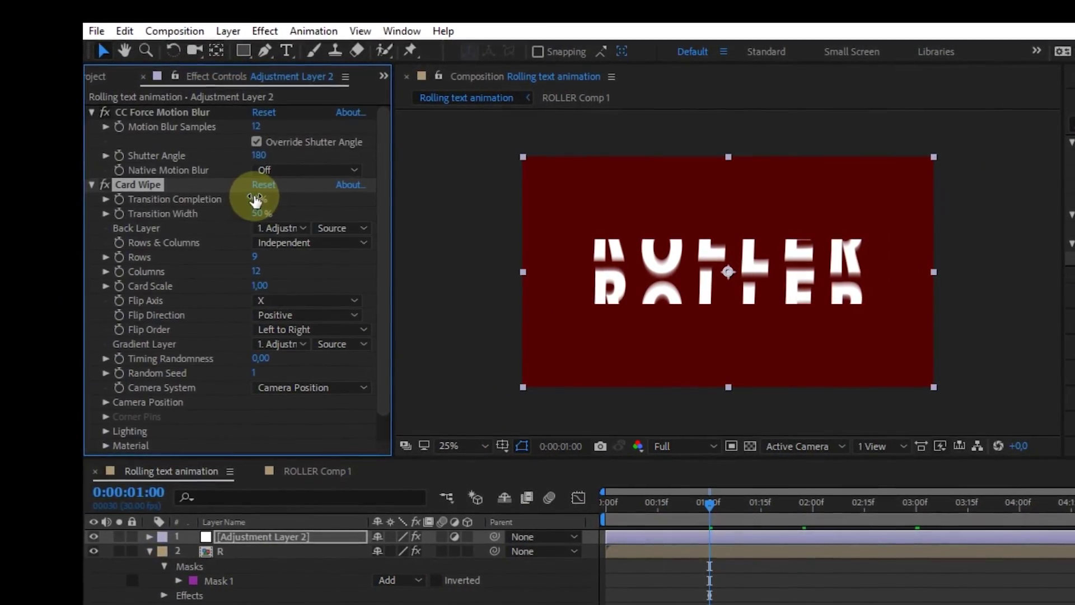
# Keyframe Transition Completion from 0% at 1 second to 100% at 3 seconds and preview the wipe
pyautogui.click(118, 200)
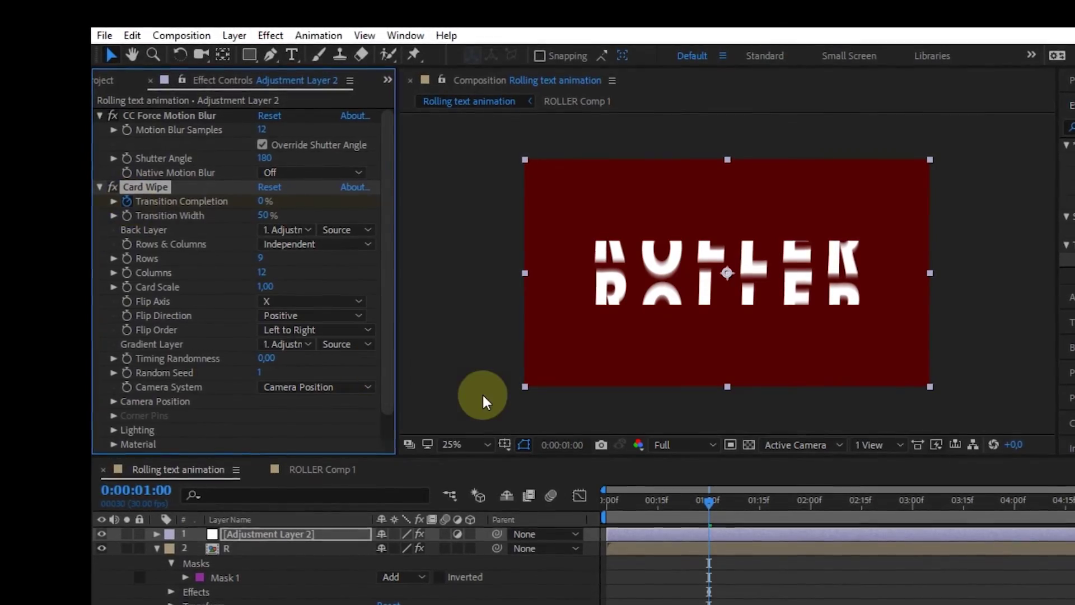
pyautogui.click(912, 506)
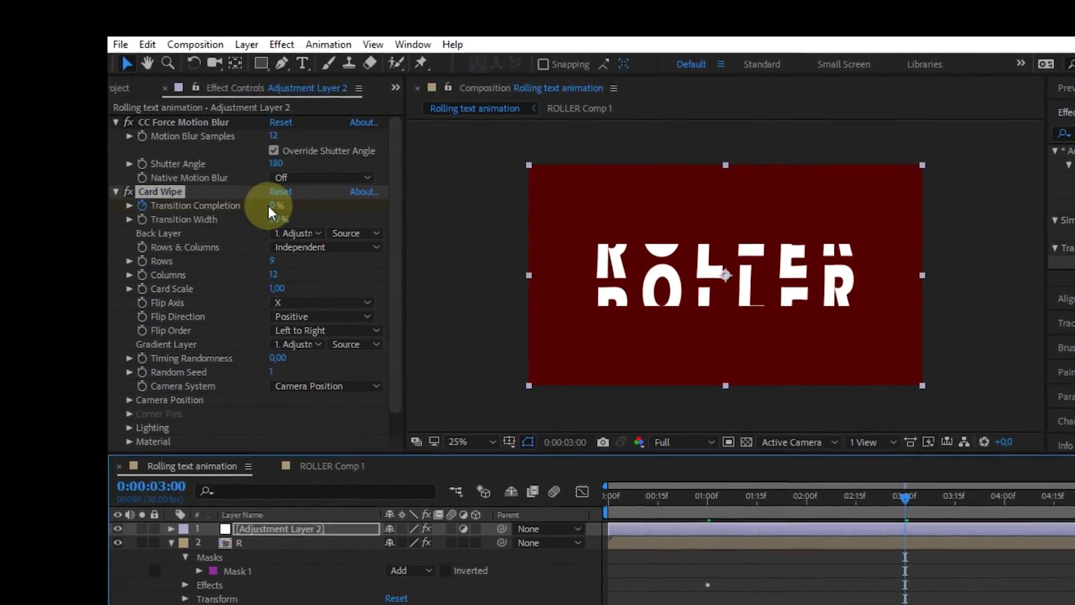
pyautogui.click(279, 207)
pyautogui.press('Return')
pyautogui.press('u')
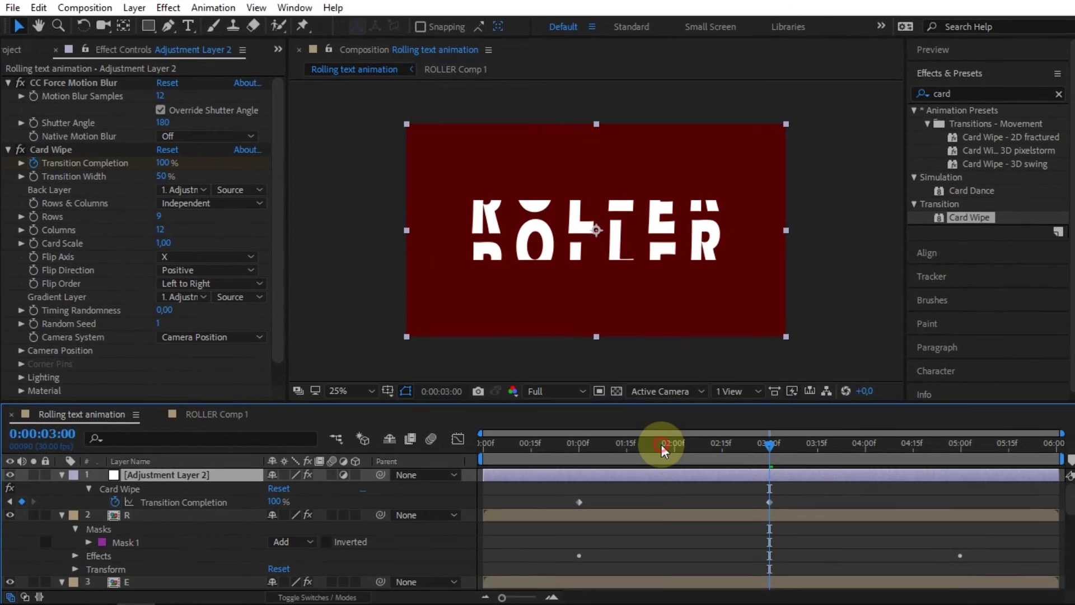
pyautogui.click(764, 482)
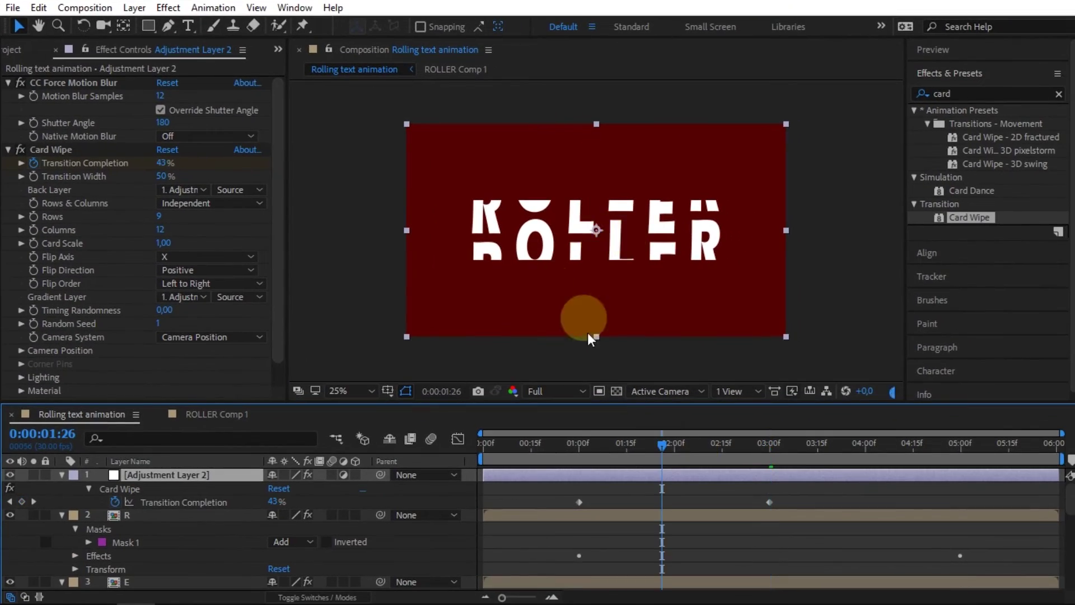
pyautogui.moveTo(613, 450); pyautogui.dragTo(638, 446)
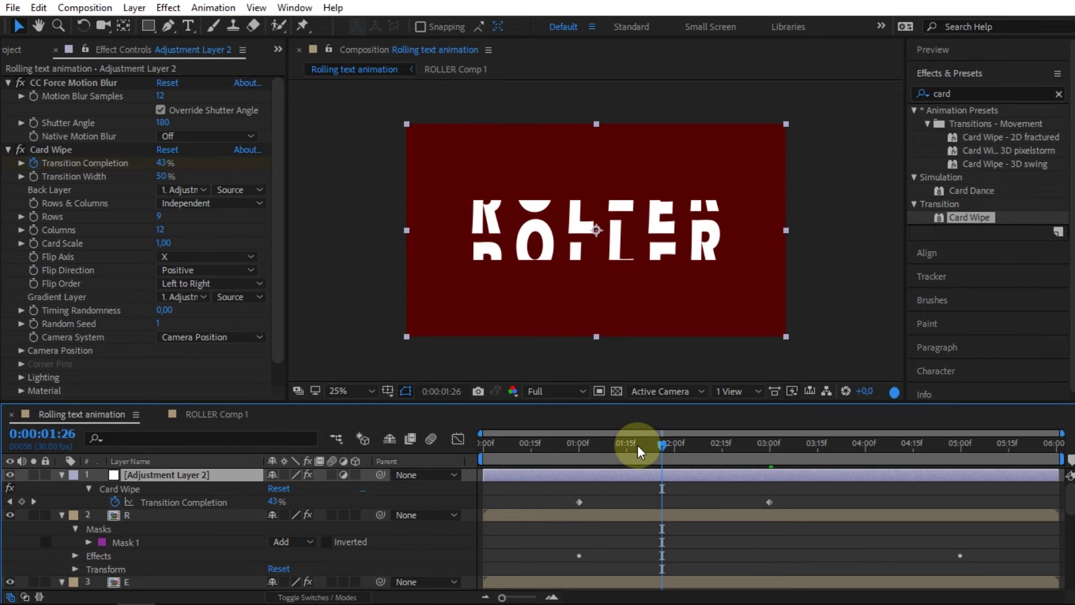
# Set preview resolution to Quarter and select the letter layers for grouping
pyautogui.click(555, 391)
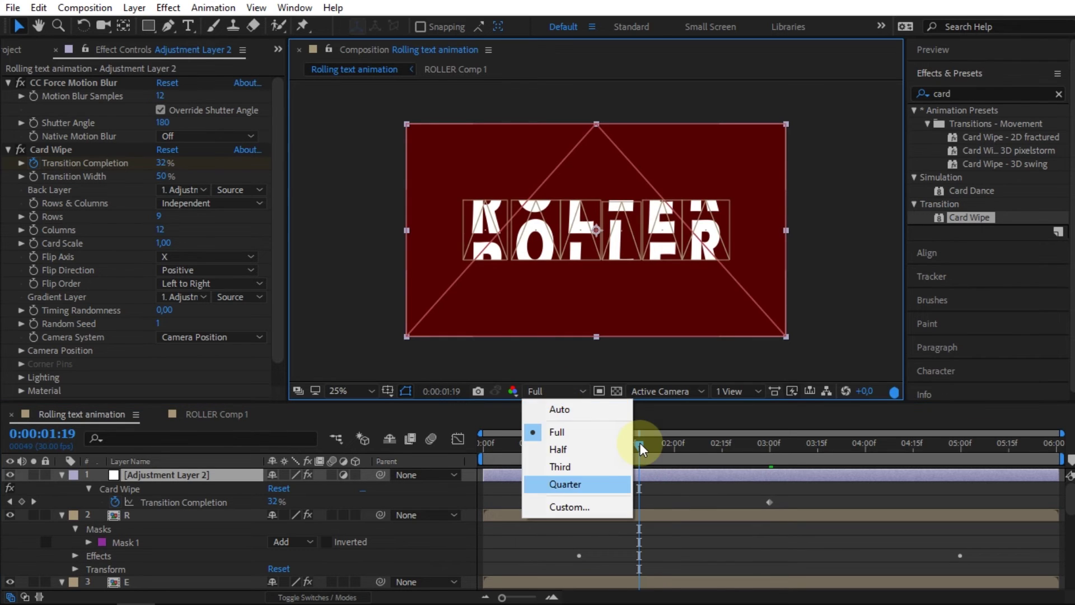
pyautogui.click(636, 480)
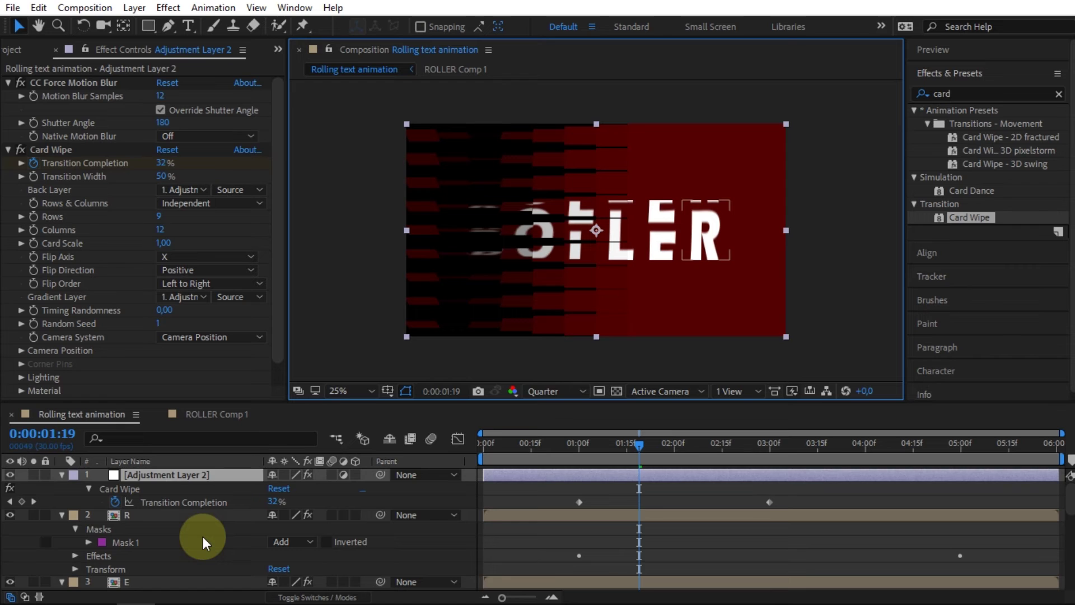
pyautogui.scroll(-6, 203, 536)
pyautogui.scroll(4, 171, 543)
pyautogui.keyDown('shift'); pyautogui.click(143, 542); pyautogui.keyUp('shift')
pyautogui.scroll(2, 142, 542)
pyautogui.scroll(2, 142, 542)
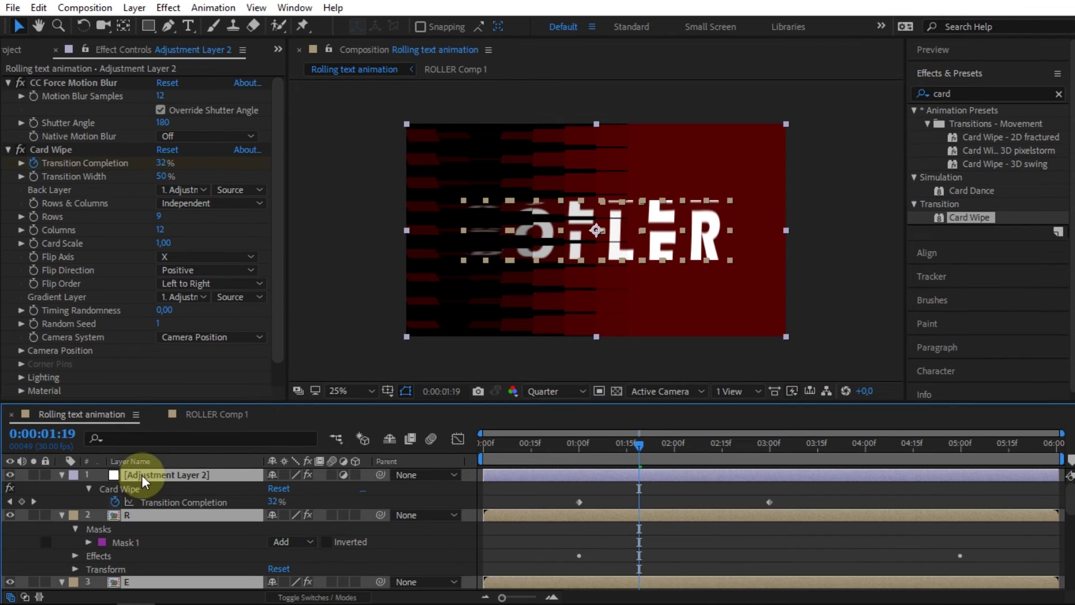
# Pre-compose the selected layers into an 'All text' composition and open it
pyautogui.rightClick(184, 475)
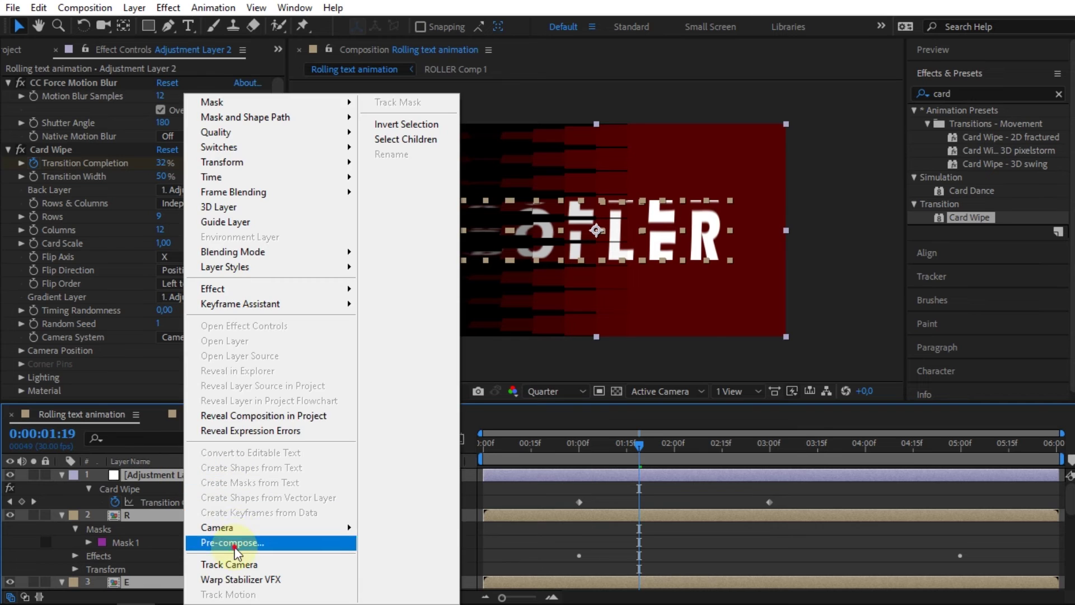
pyautogui.click(241, 543)
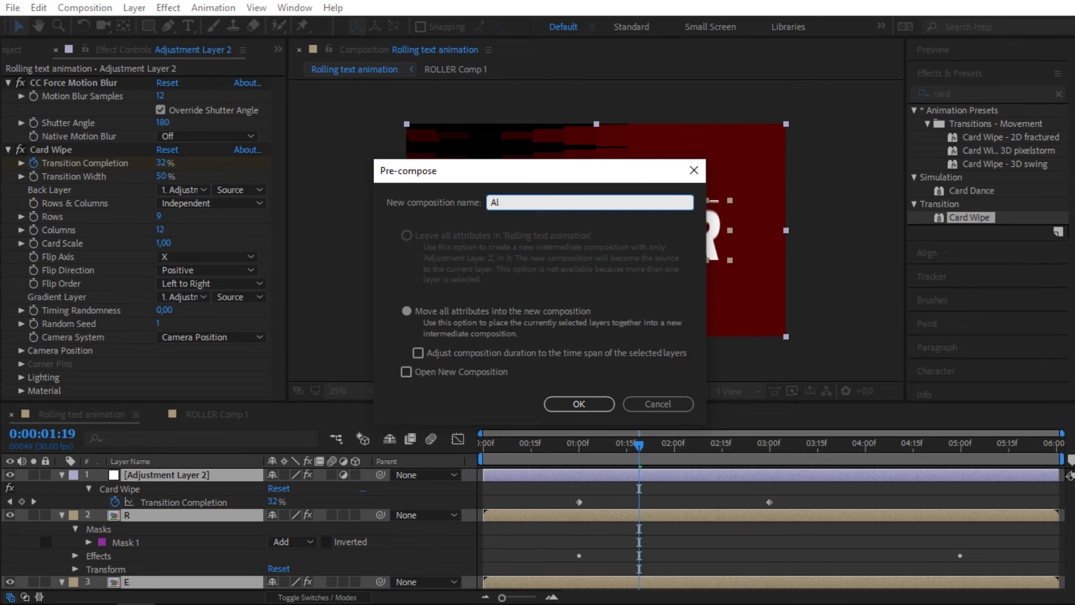
pyautogui.click(582, 404)
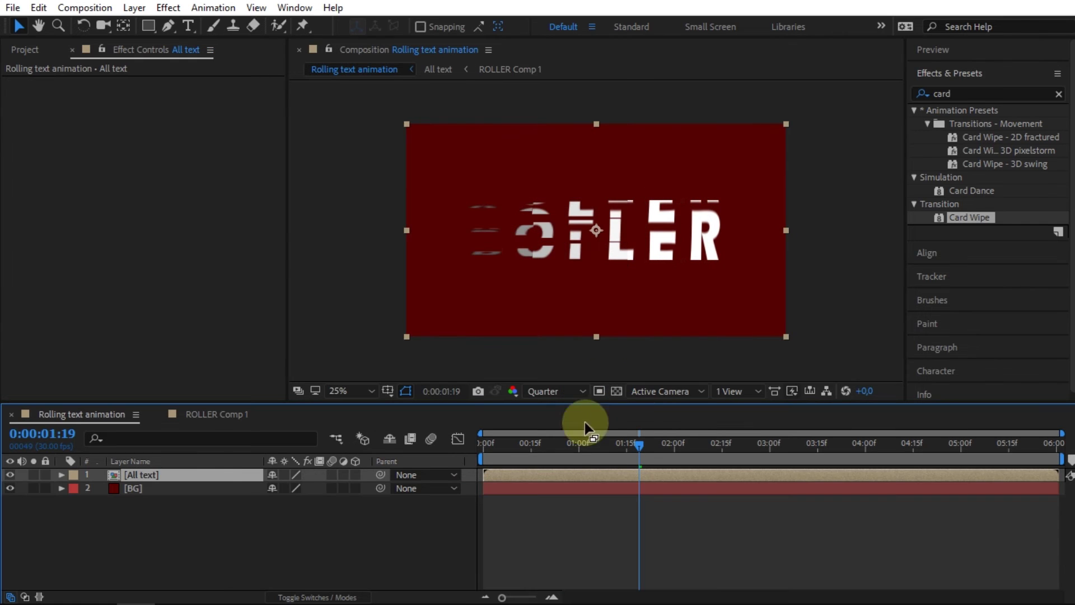
pyautogui.doubleClick(166, 474)
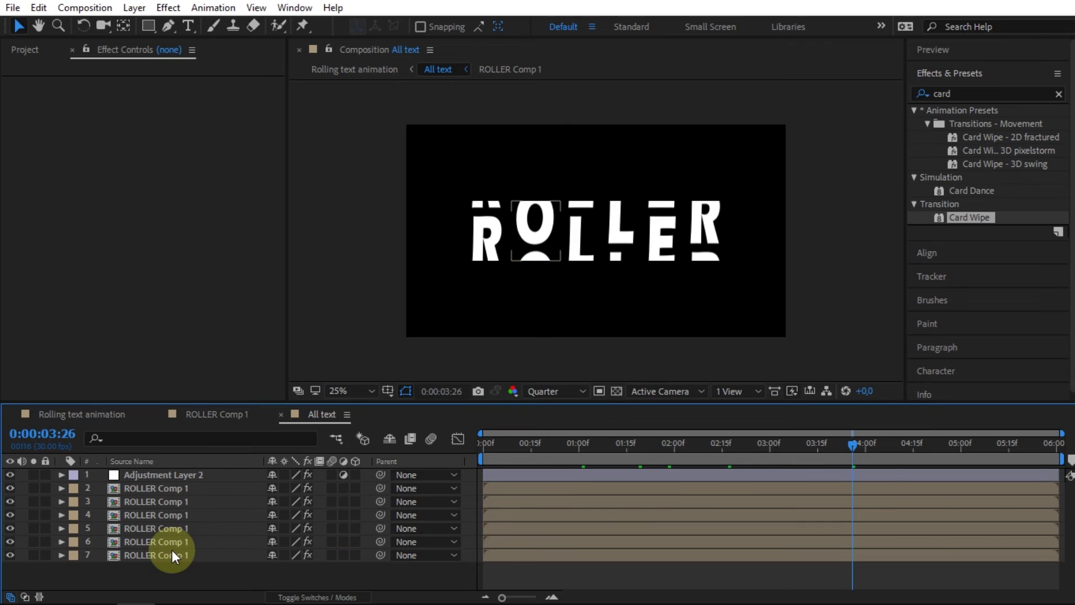
# Show layer names instead of source names and clear the effects search for a new term
pyautogui.click(173, 554)
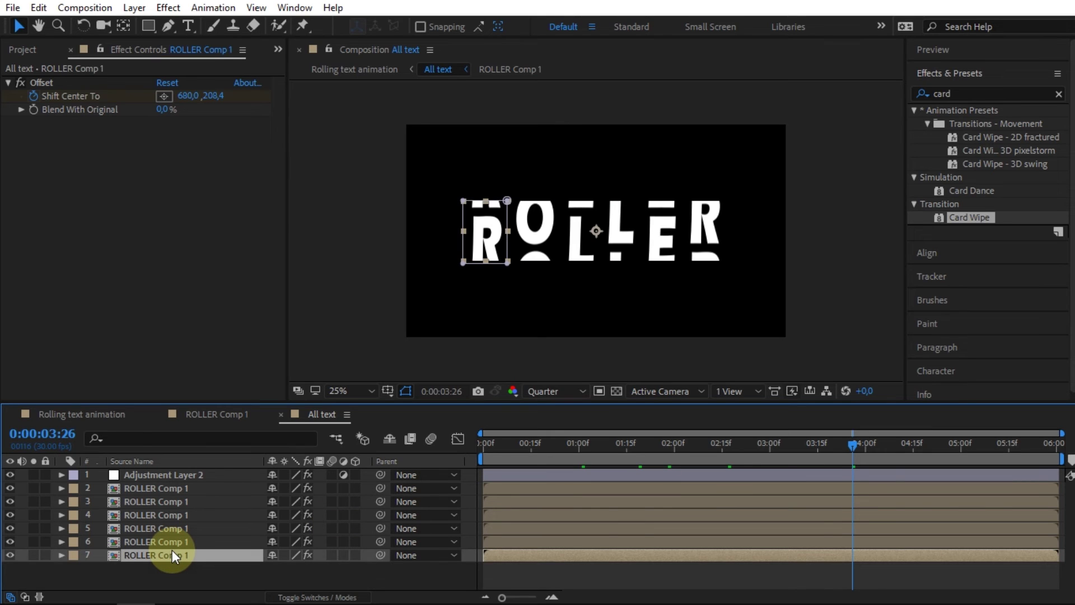
pyautogui.click(170, 461)
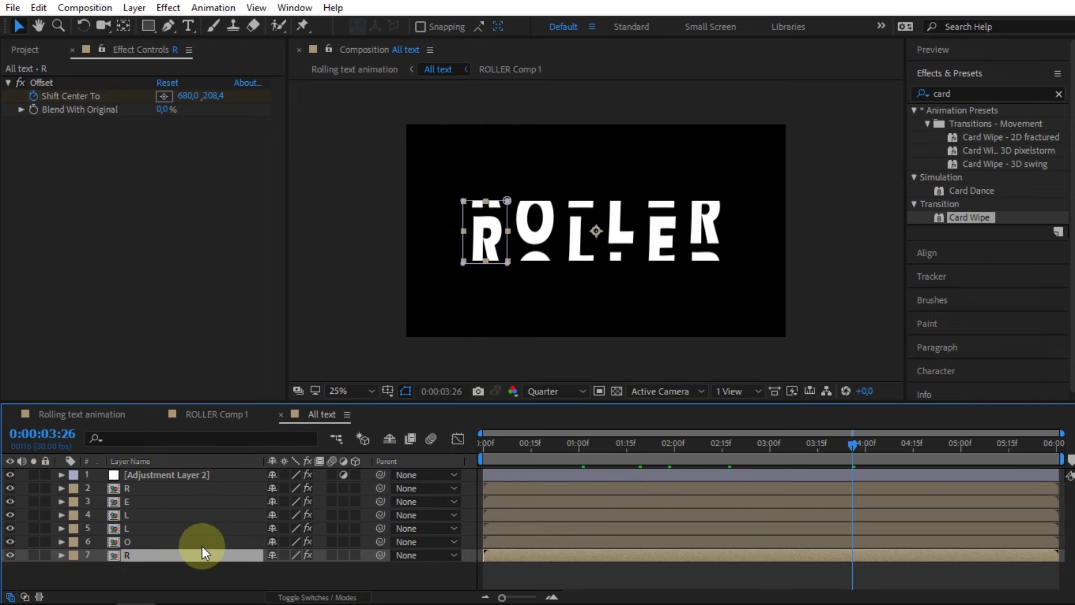
pyautogui.click(946, 95)
pyautogui.write('d')
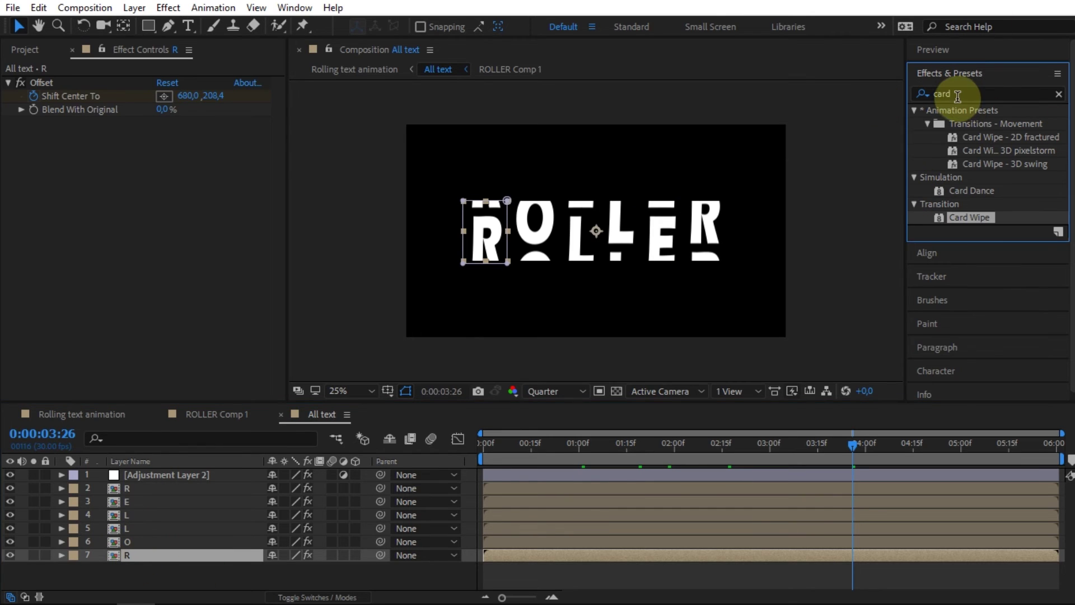
pyautogui.moveTo(954, 93); pyautogui.dragTo(913, 93)
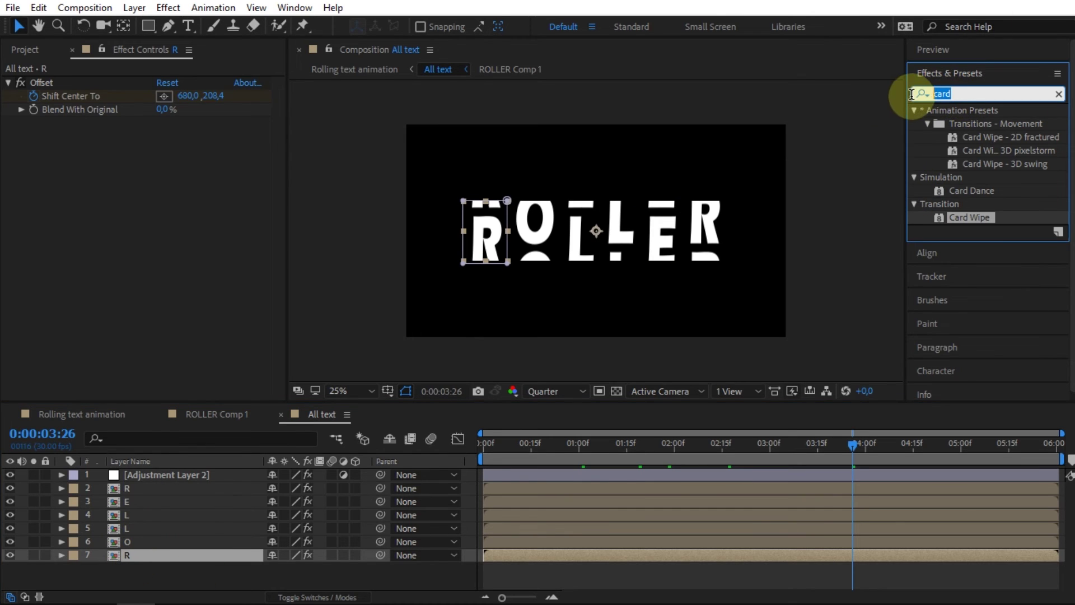
# Apply Gradient Ramp to the first R layer with a white Start Color
pyautogui.write('gradient')
pyautogui.click(981, 178)
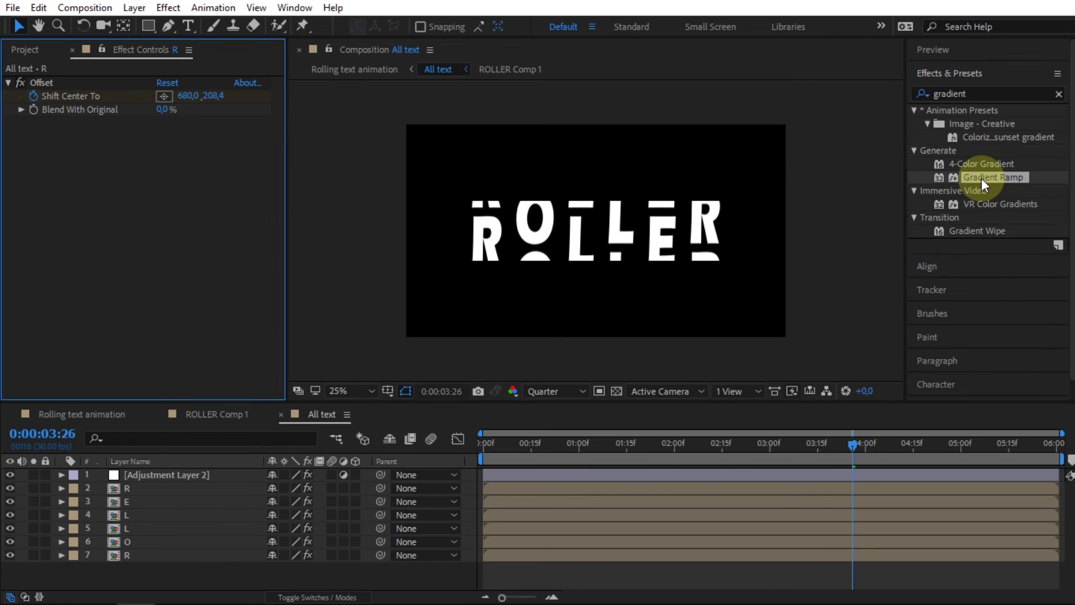
pyautogui.moveTo(986, 178); pyautogui.dragTo(160, 554)
pyautogui.click(168, 150)
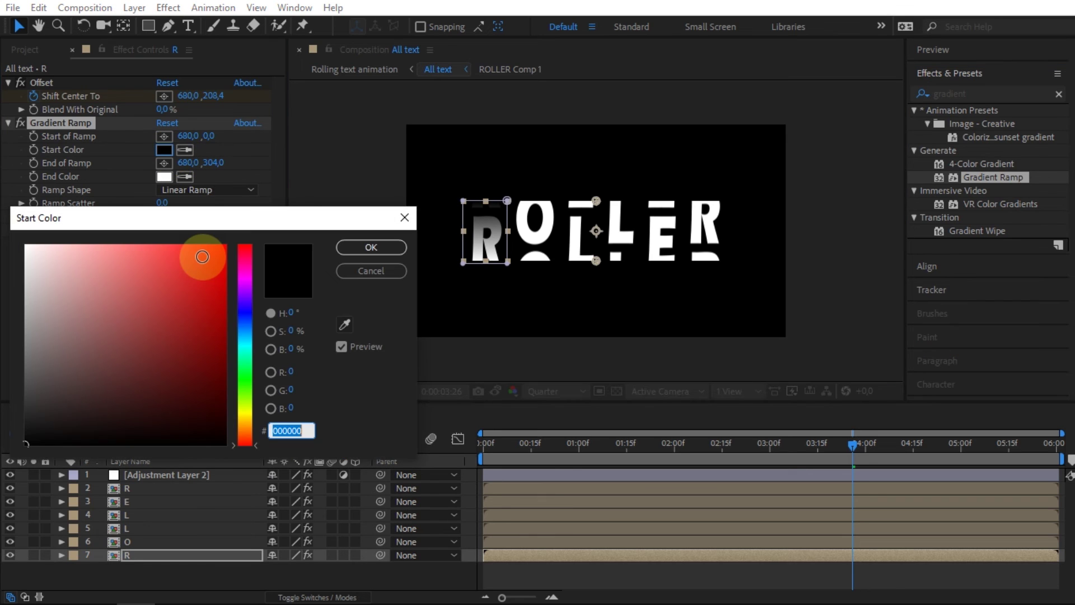
pyautogui.moveTo(216, 270); pyautogui.dragTo(26, 245)
pyautogui.press('Return')
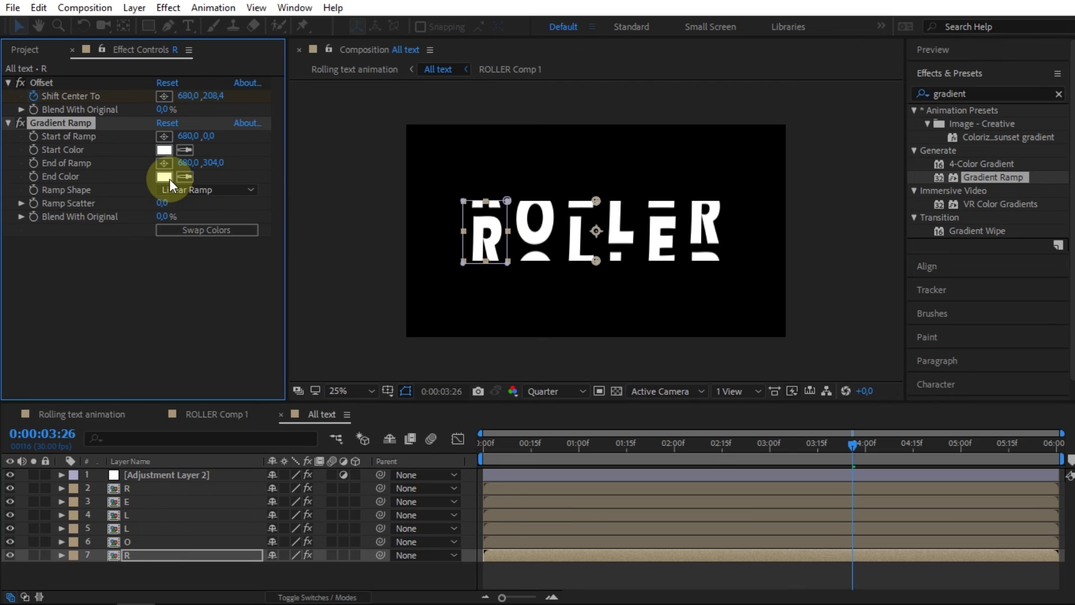
# Set the End Color to pink F99A9A and move the ramp's start point further down
pyautogui.click(164, 176)
pyautogui.click(129, 259)
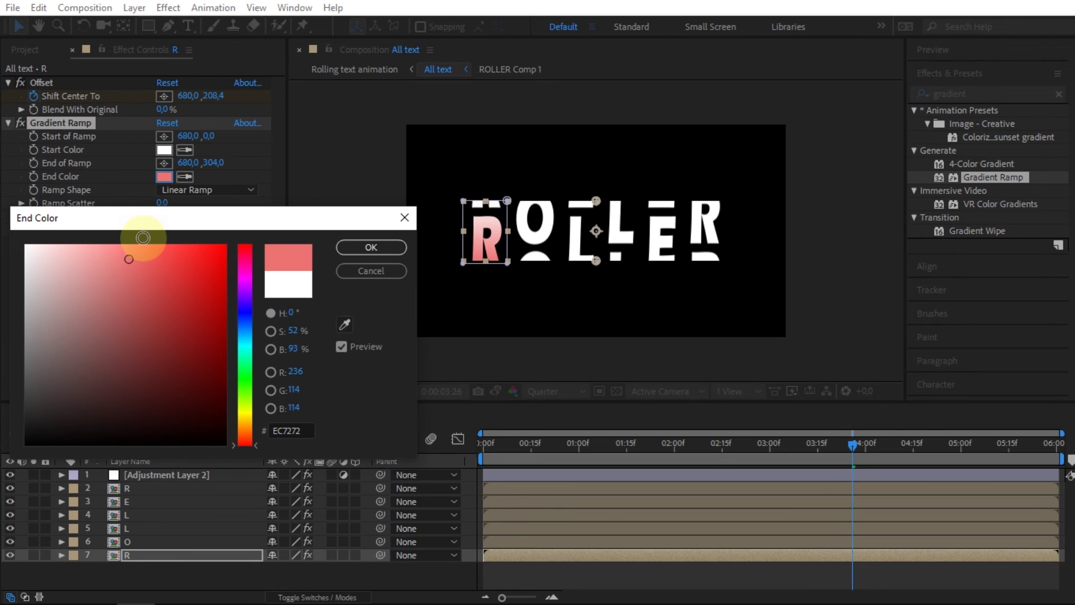
pyautogui.moveTo(125, 248); pyautogui.dragTo(101, 290)
pyautogui.click(107, 264)
pyautogui.click(100, 249)
pyautogui.click(367, 247)
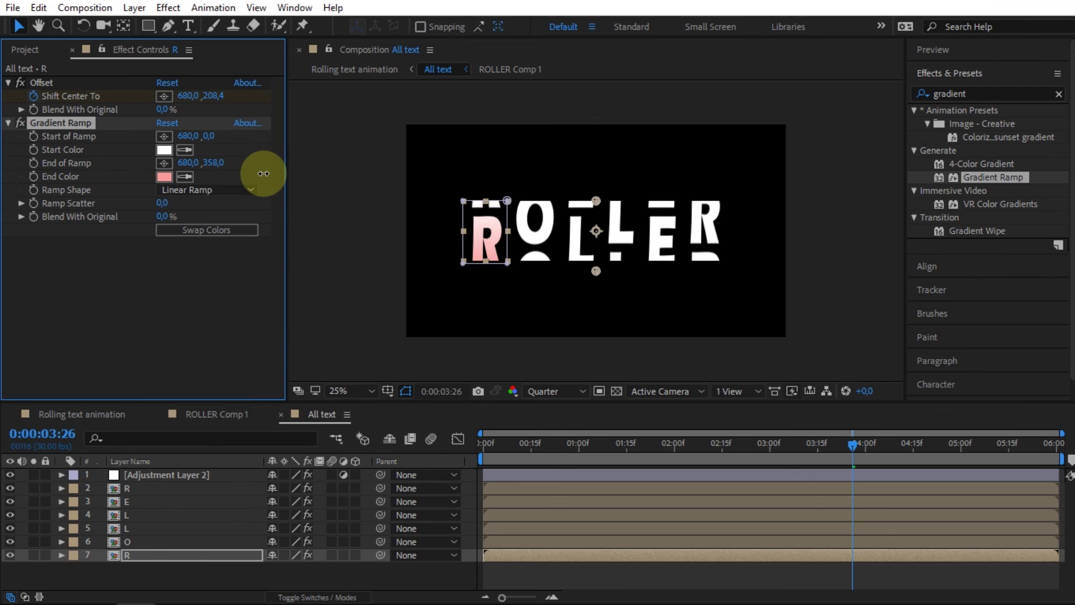
pyautogui.moveTo(209, 136); pyautogui.dragTo(312, 132)
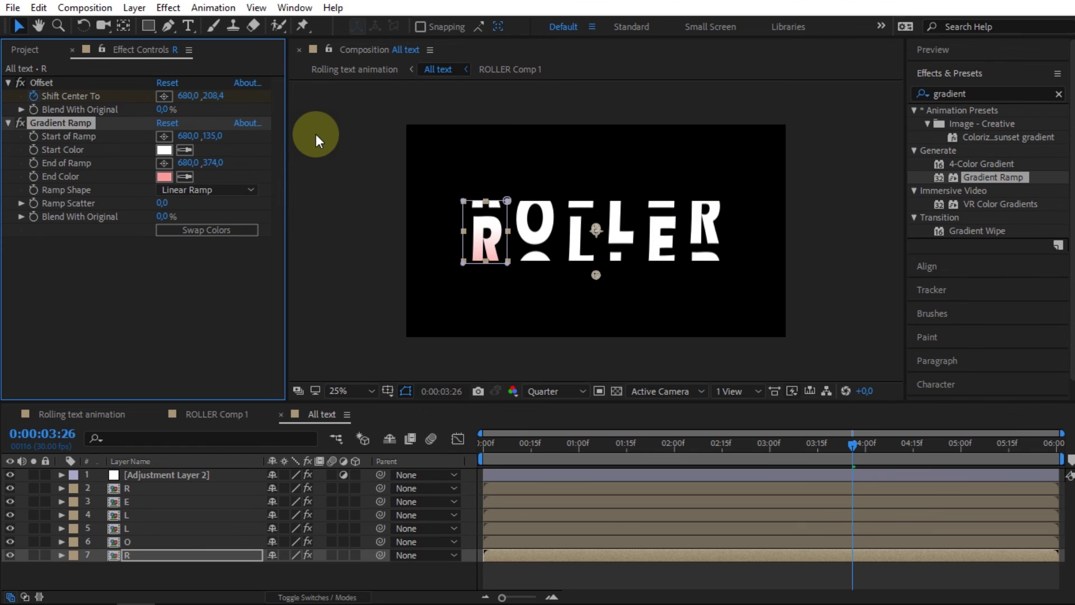